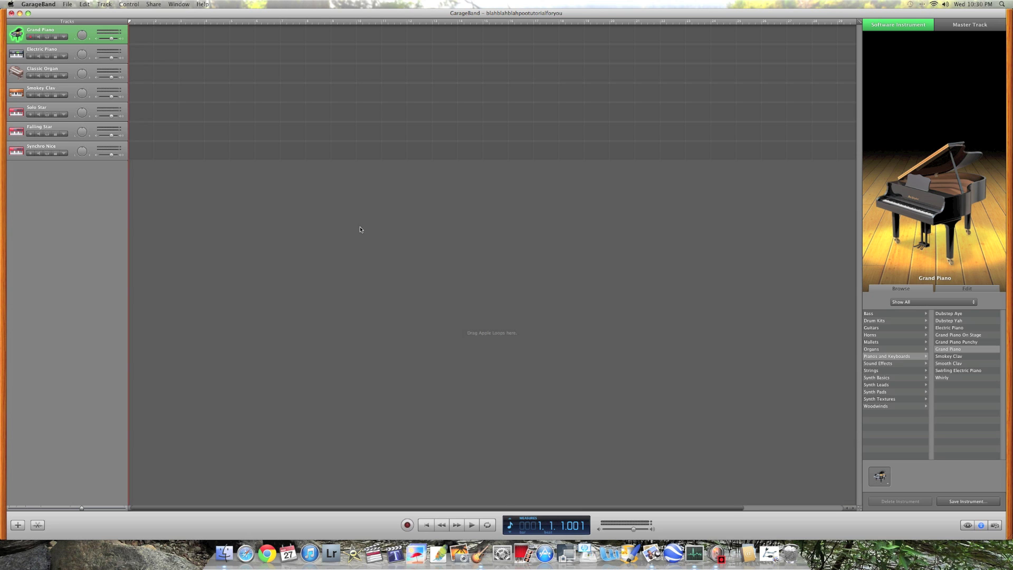
# Show the Musical Typing keyboard for the Grand Piano, move it to mid-screen, try out a few notes and close it
pyautogui.press('super+shift+k')
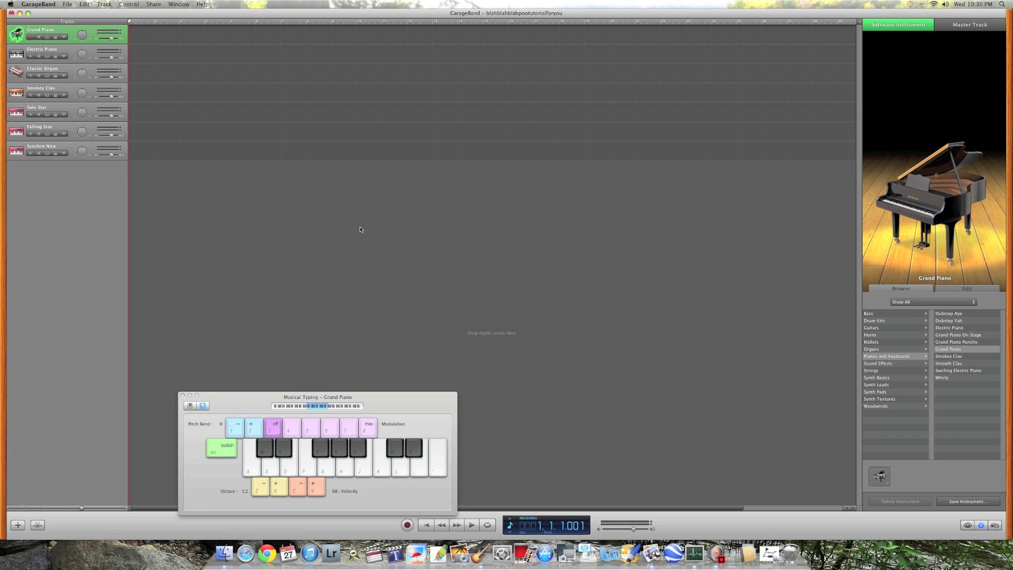
pyautogui.moveTo(381, 401); pyautogui.dragTo(561, 194)
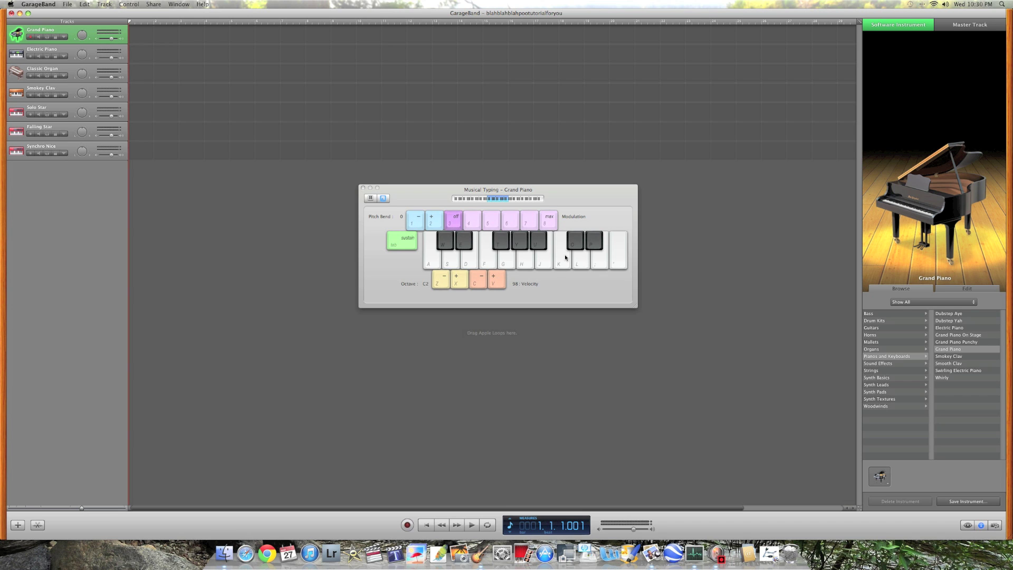
pyautogui.press('a')
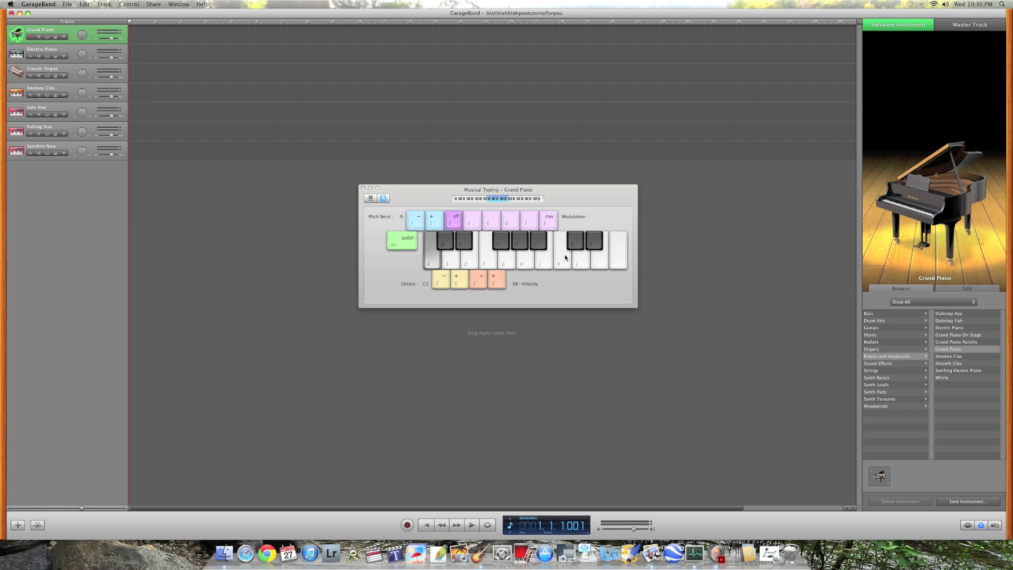
pyautogui.press('s')
pyautogui.press('d')
pyautogui.press('h')
pyautogui.press('g')
pyautogui.press('d')
pyautogui.press('s')
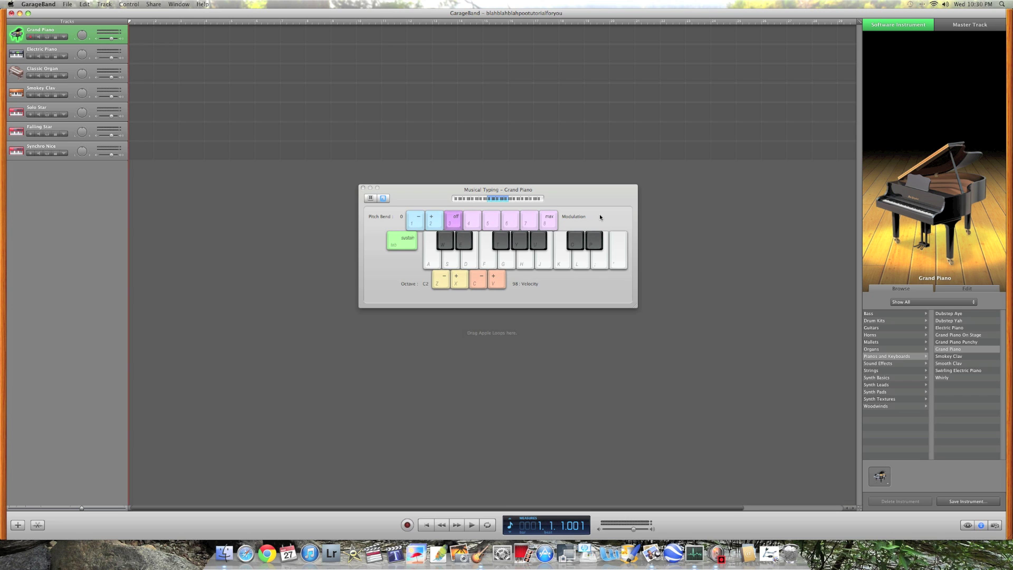
pyautogui.click(363, 187)
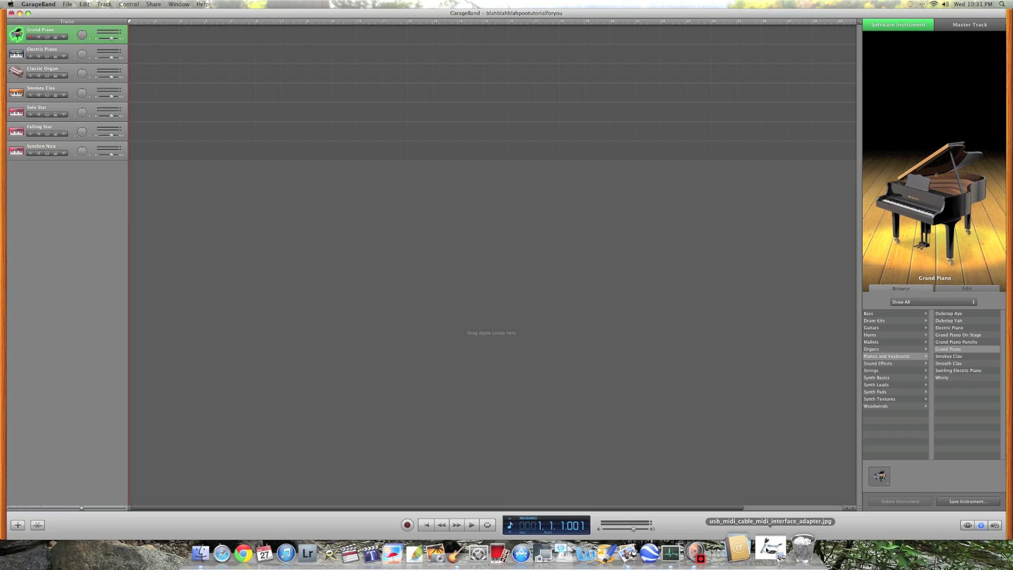
# Open the picture usb_midi_cable_midi_interface_adapter.jpg in Preview, examine the MIDI-to-USB cable and close it
pyautogui.click(769, 550)
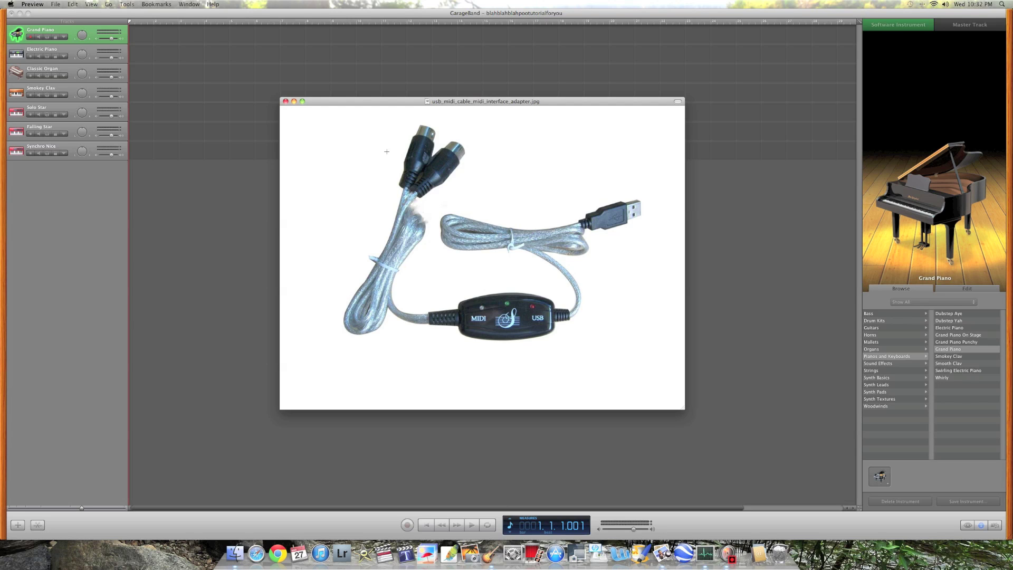
pyautogui.click(285, 101)
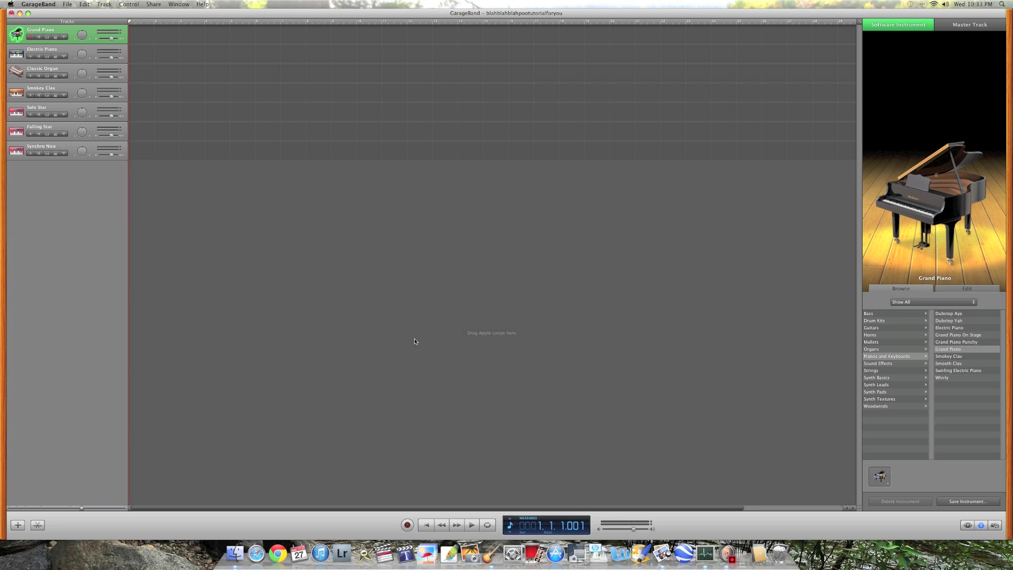
# Record a part on the Grand Piano track and move the recorded region to start at bar 1
pyautogui.click(407, 525)
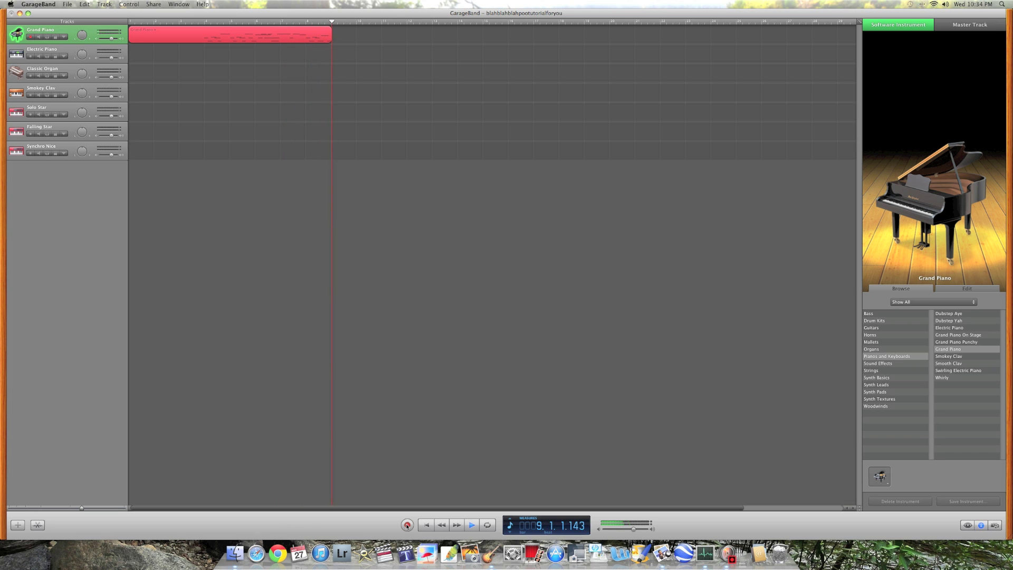
pyautogui.press('space')
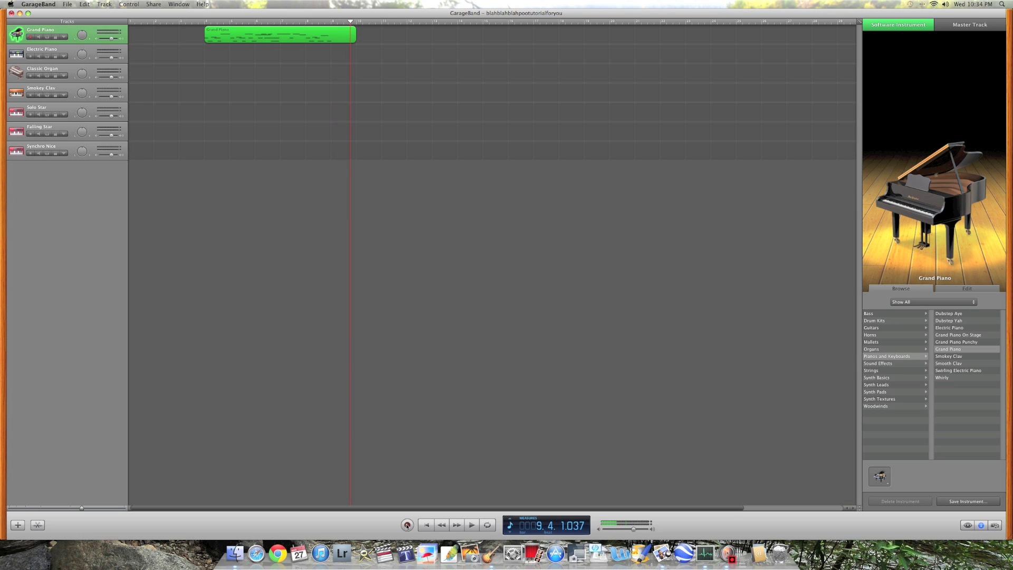
pyautogui.press('Return')
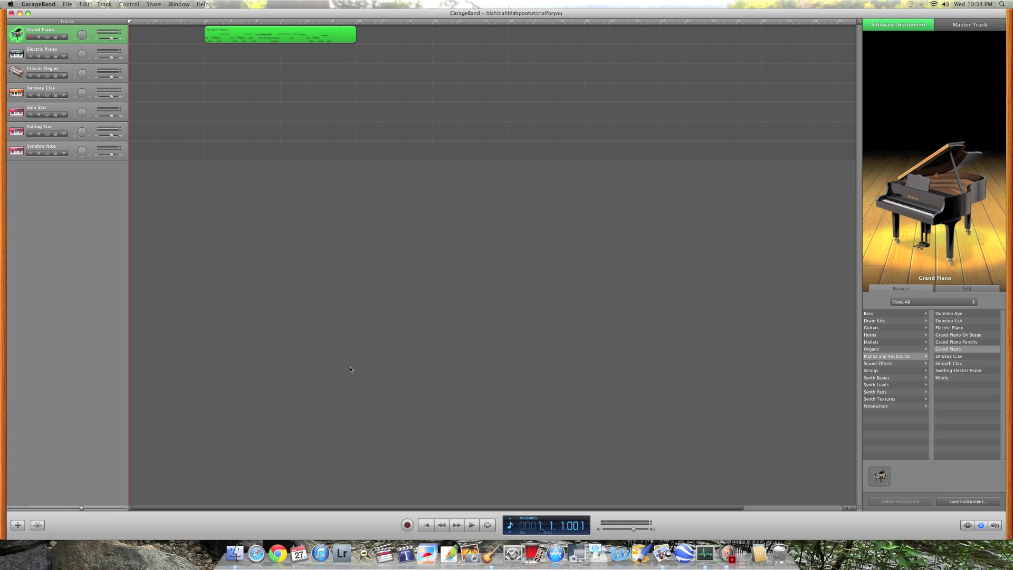
pyautogui.moveTo(287, 36); pyautogui.dragTo(201, 33)
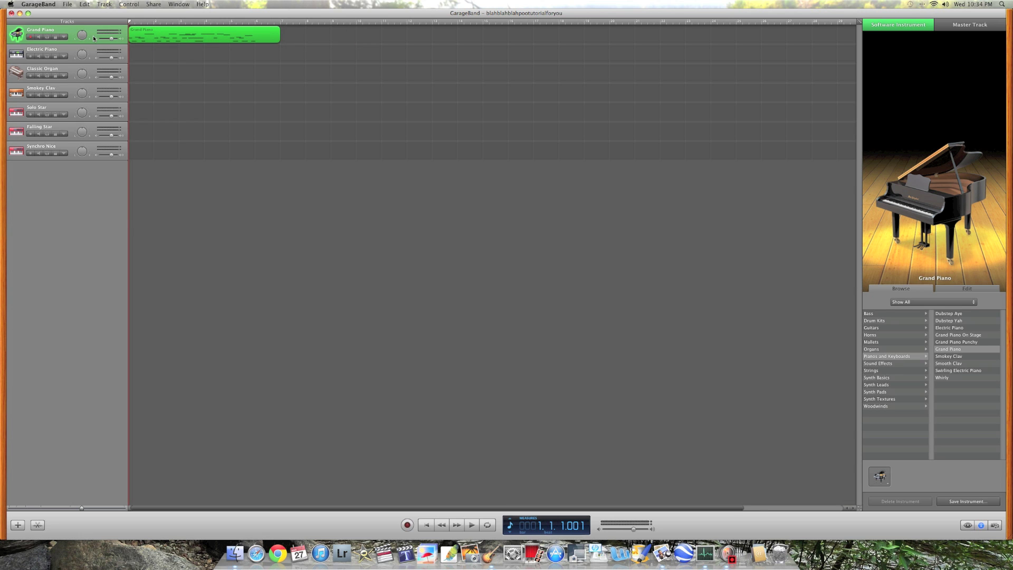
# Look at the Grand Piano's sound generator and effects settings, and return to the instrument list
pyautogui.click(965, 290)
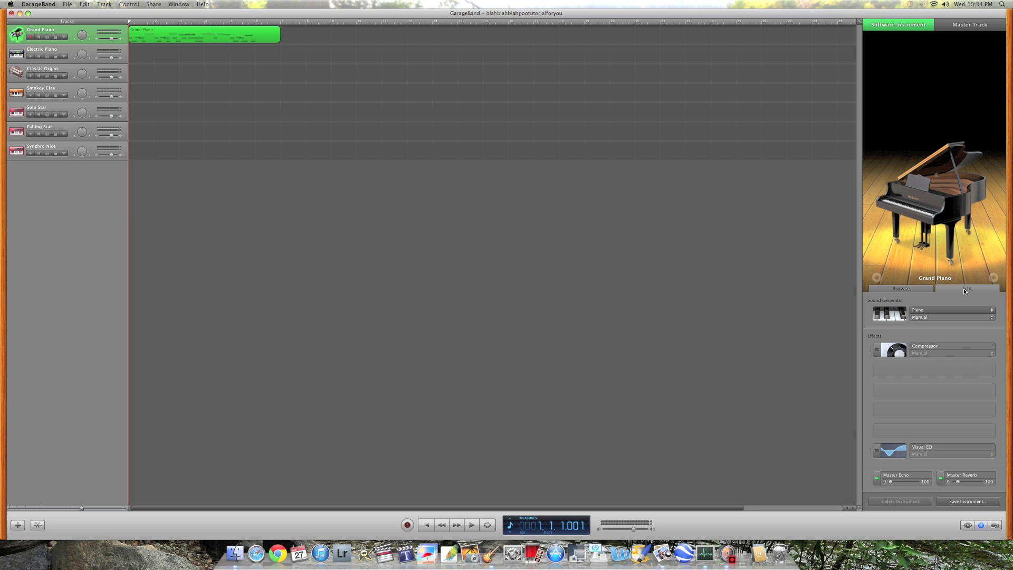
pyautogui.click(903, 290)
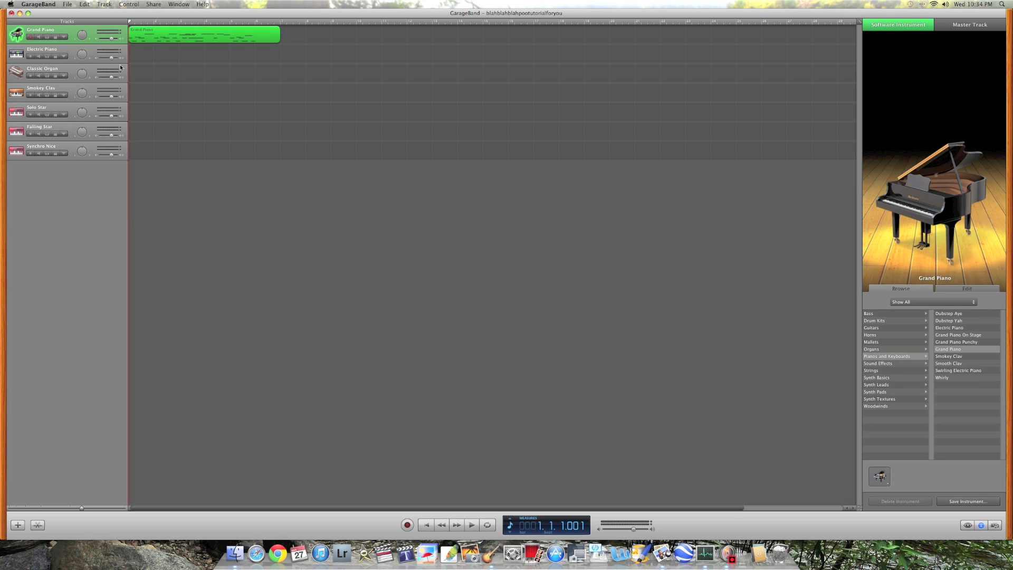
# Show the Grand Piano track's automation and draw a Track Volume fade-in rising from bar 1 to about bar 3
pyautogui.click(64, 37)
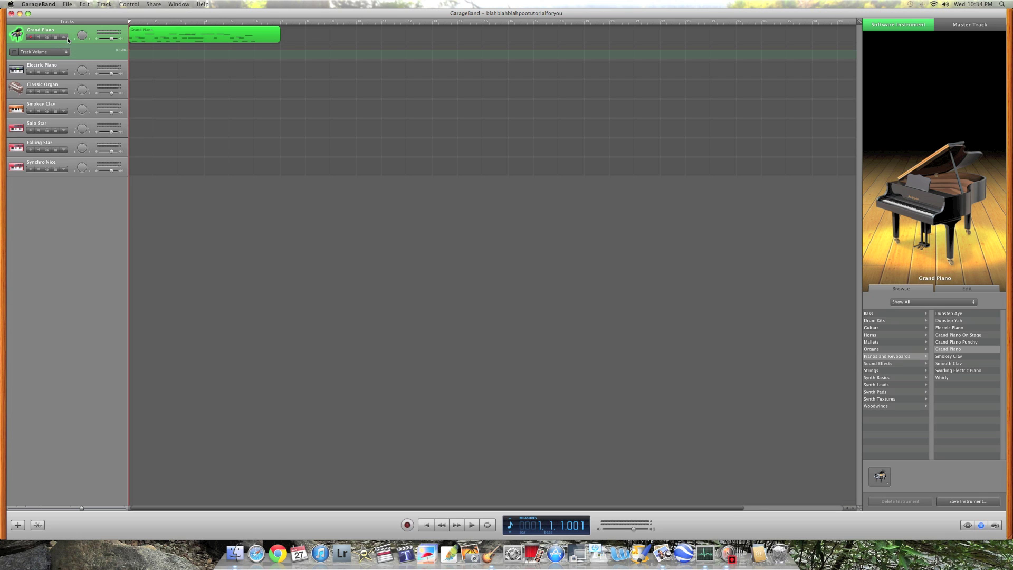
pyautogui.click(65, 38)
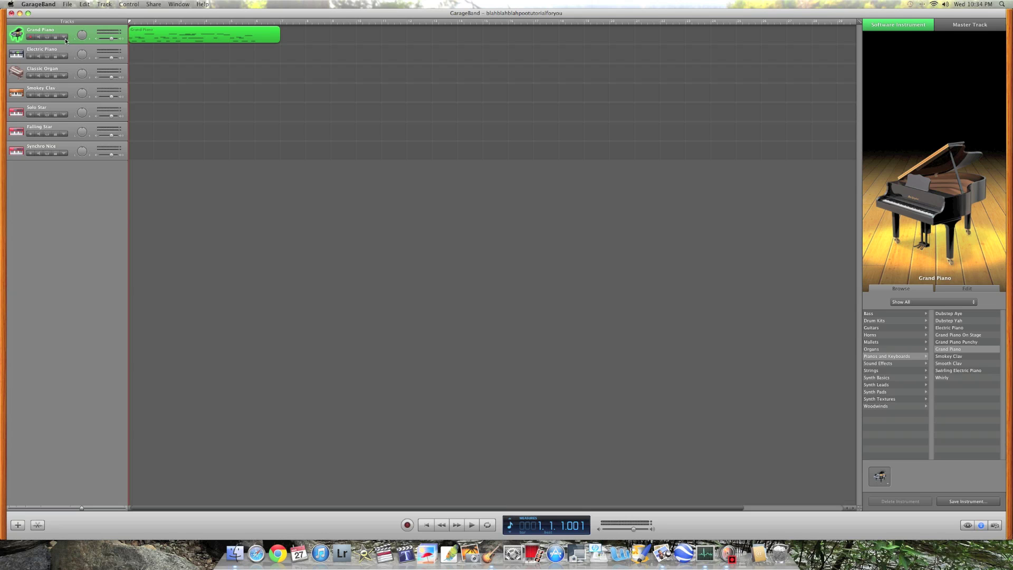
pyautogui.click(65, 38)
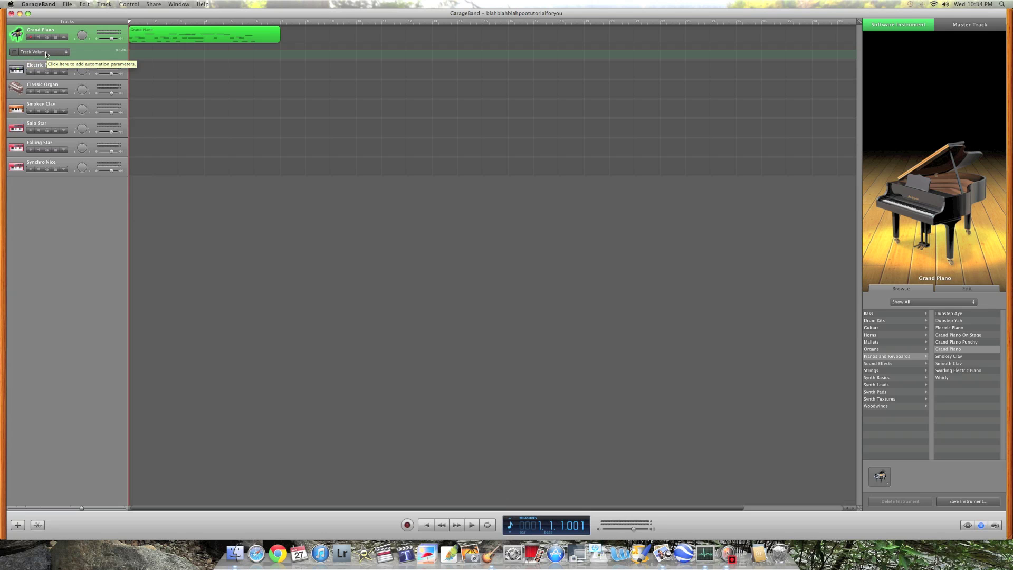
pyautogui.click(129, 52)
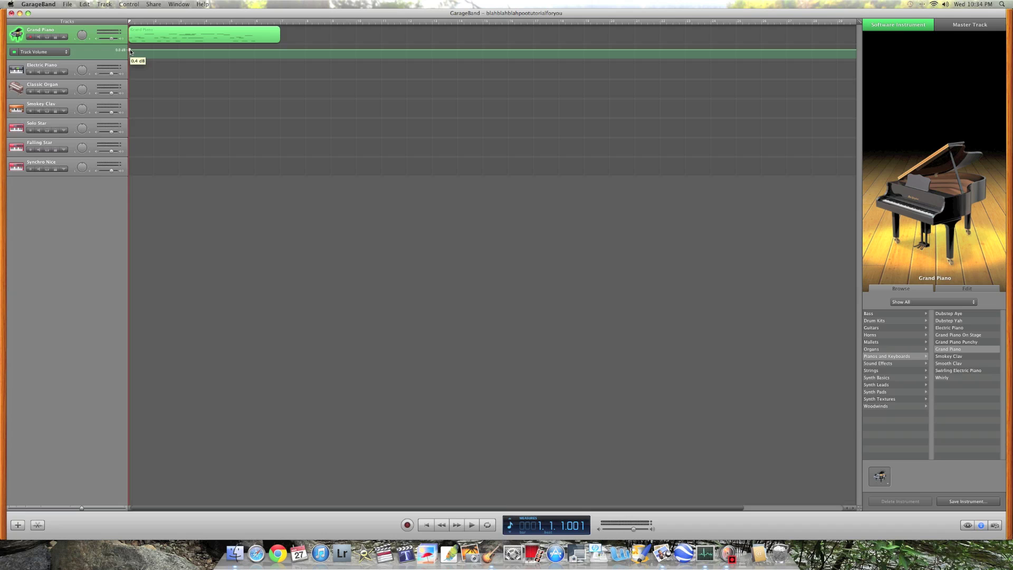
pyautogui.moveTo(130, 51); pyautogui.dragTo(138, 59)
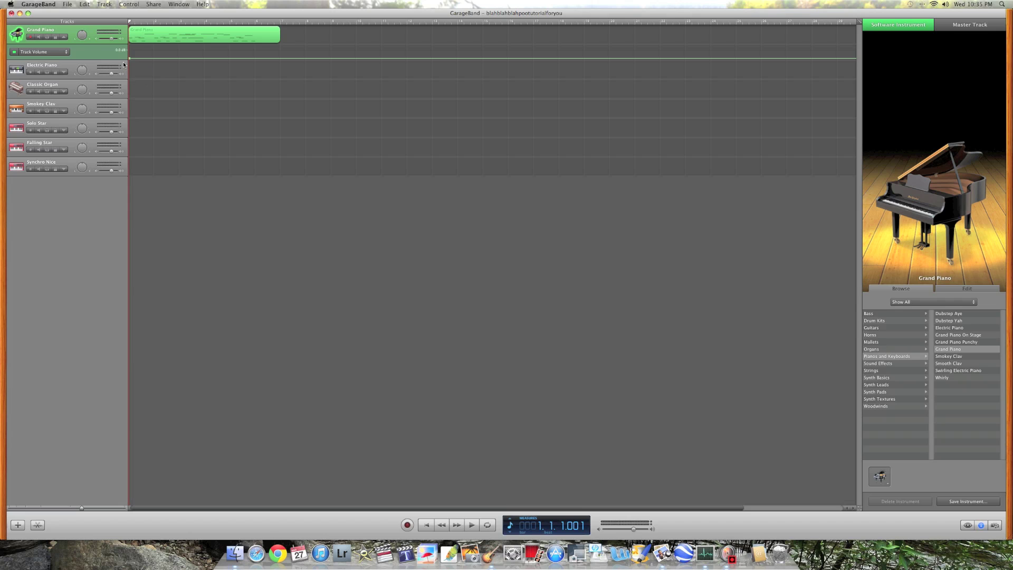
pyautogui.click(154, 60)
pyautogui.moveTo(154, 59); pyautogui.dragTo(178, 52)
pyautogui.moveTo(178, 51); pyautogui.dragTo(179, 52)
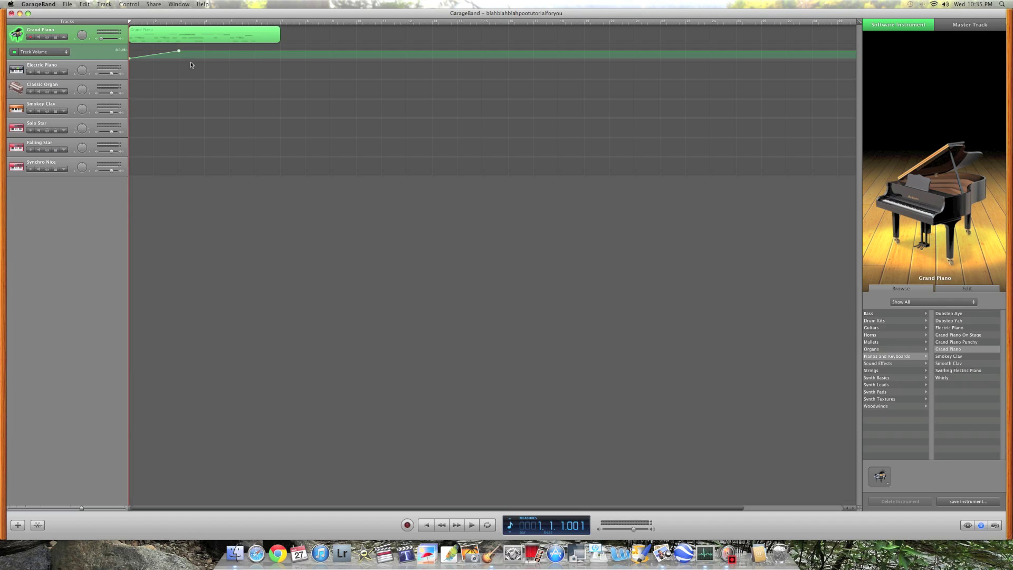
# Play back the recording to hear the volume fade-in, and return the playhead to the beginning
pyautogui.press('space')
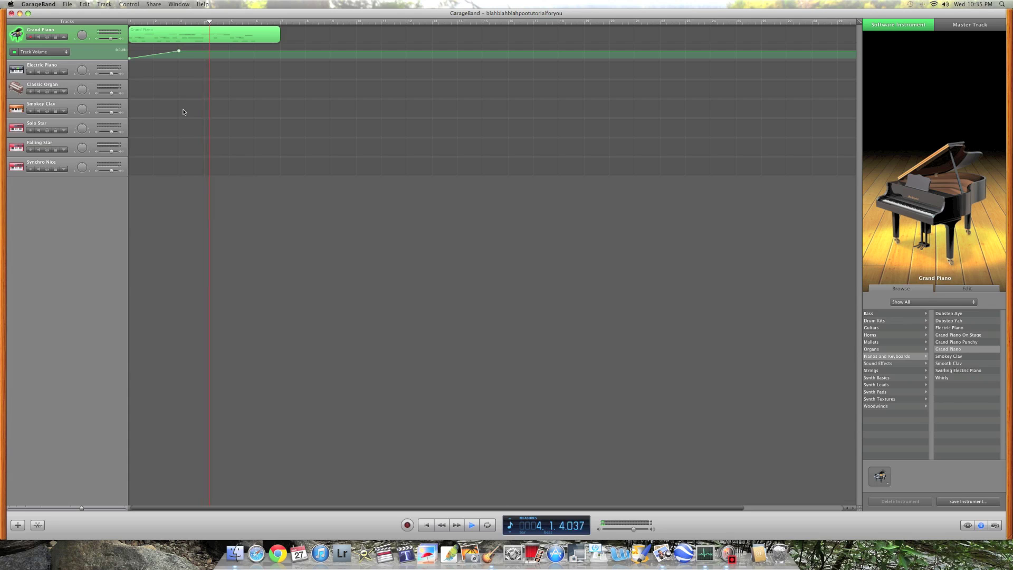
pyautogui.press('space')
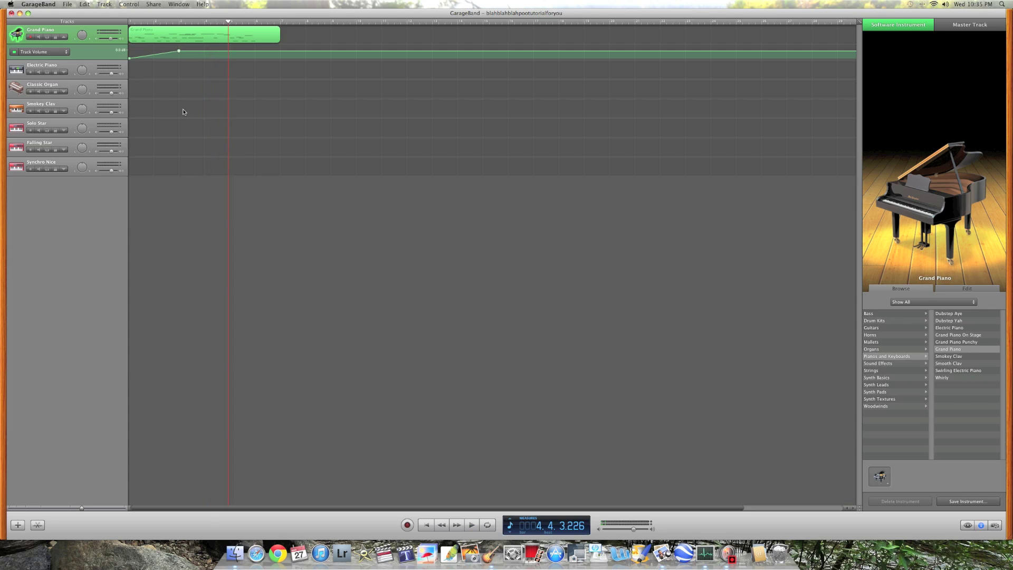
pyautogui.press('Return')
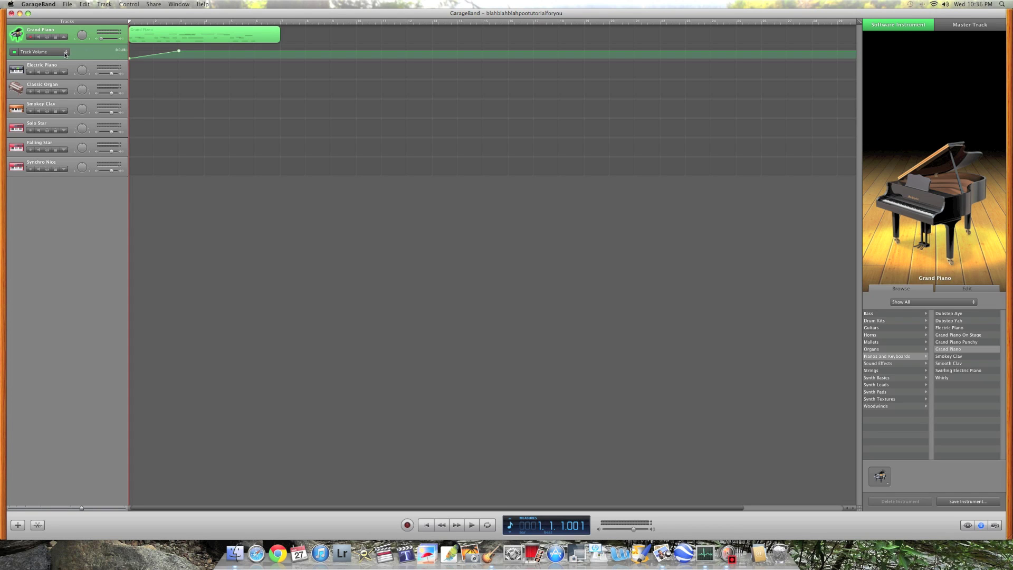
# Level out and turn off the Grand Piano's Track Volume automation, and switch the automation lane to Track Pan
pyautogui.moveTo(130, 59); pyautogui.dragTo(129, 51)
pyautogui.click(13, 52)
pyautogui.click(37, 55)
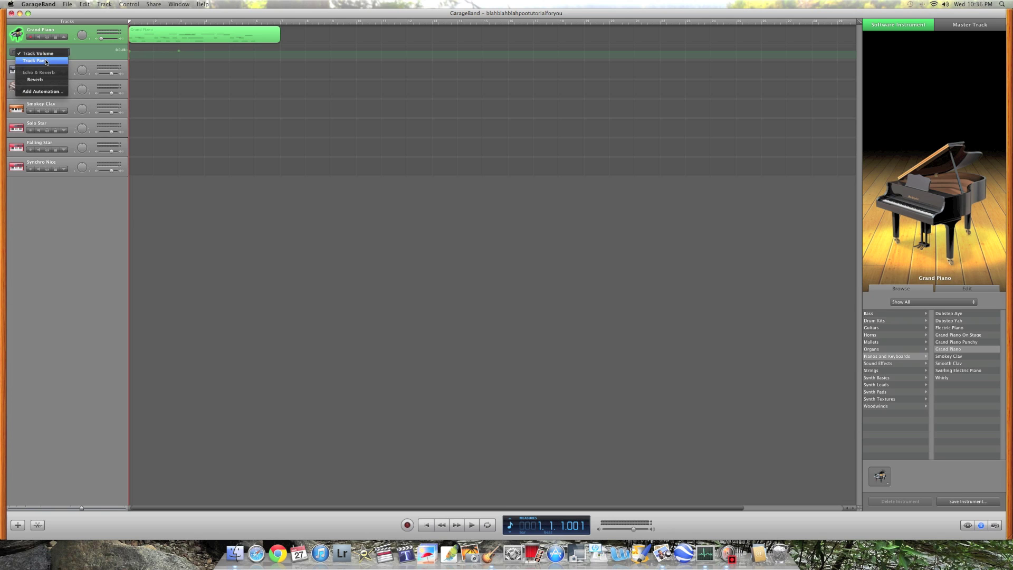
pyautogui.click(46, 63)
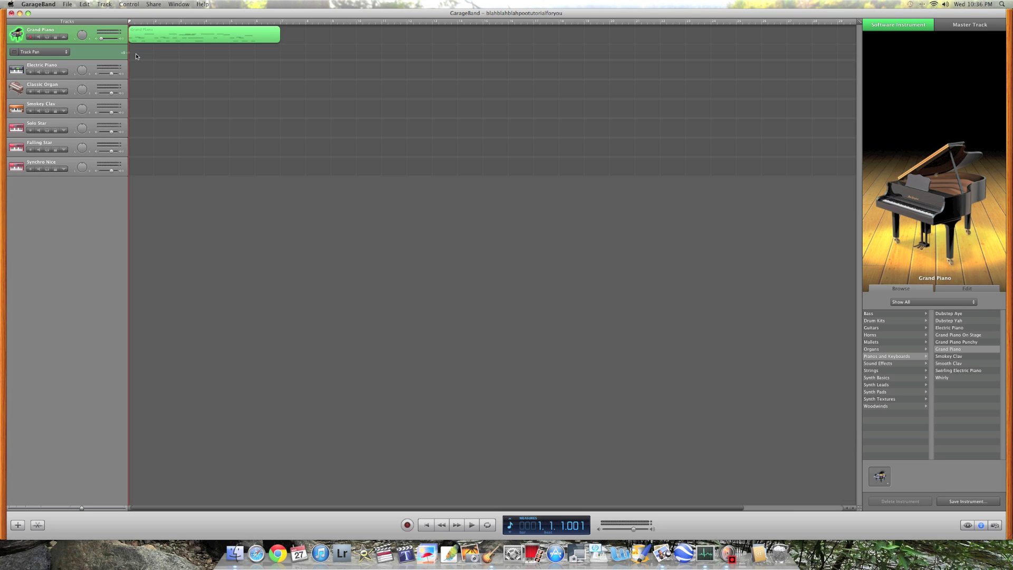
# Examine the Piano, Visual EQ, and Echo & Reverb parameters available for automation, keeping Reverb checked and Echo unchecked
pyautogui.click(24, 52)
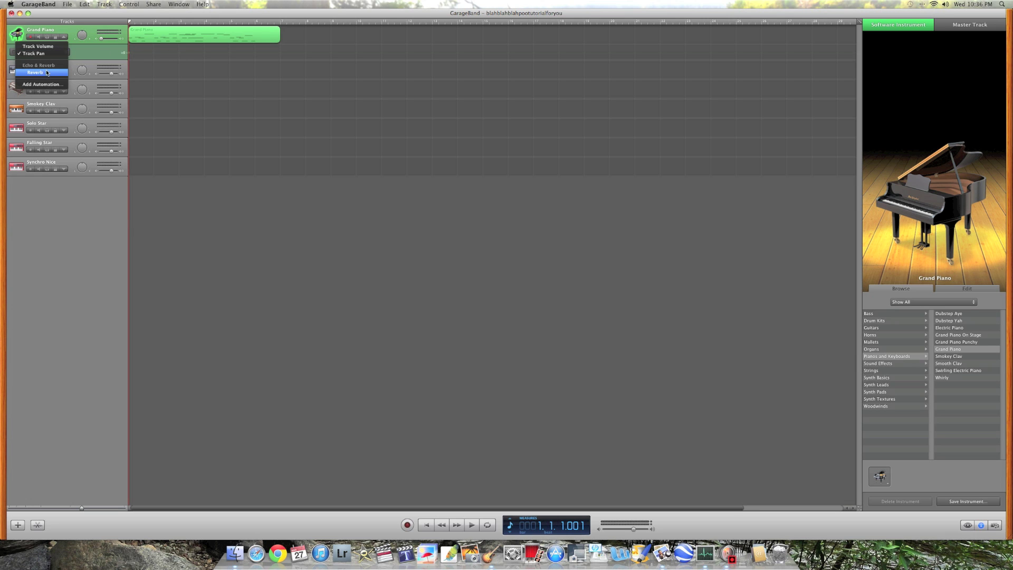
pyautogui.click(46, 84)
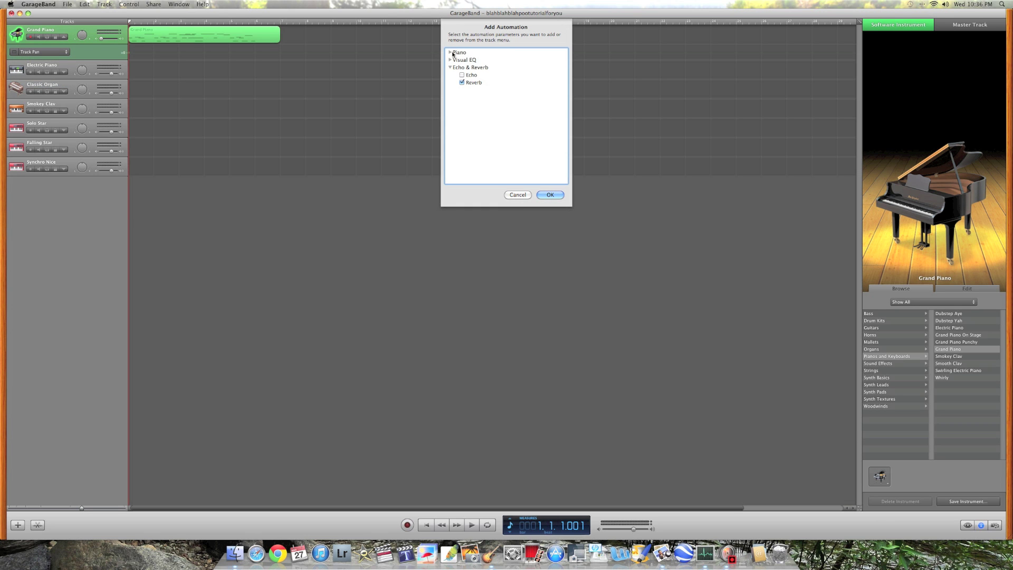
pyautogui.click(450, 53)
pyautogui.click(450, 53)
pyautogui.click(450, 53)
pyautogui.click(450, 53)
pyautogui.click(450, 60)
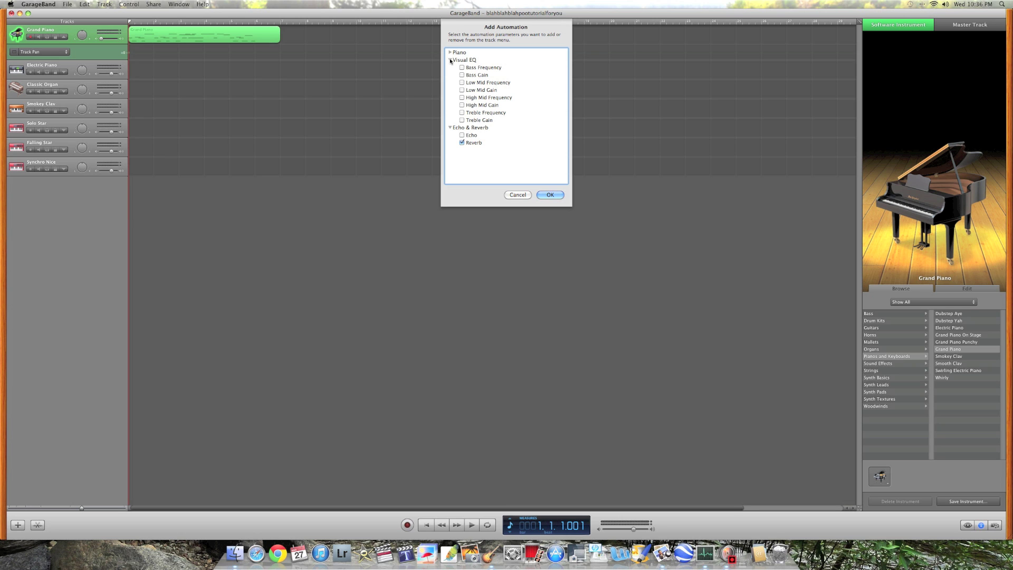
pyautogui.click(450, 60)
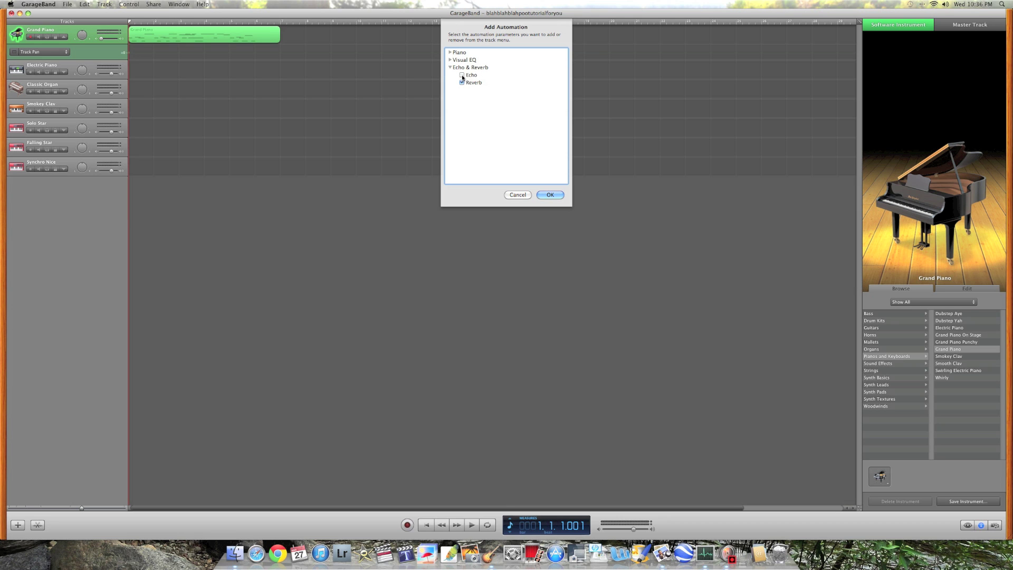
pyautogui.click(462, 75)
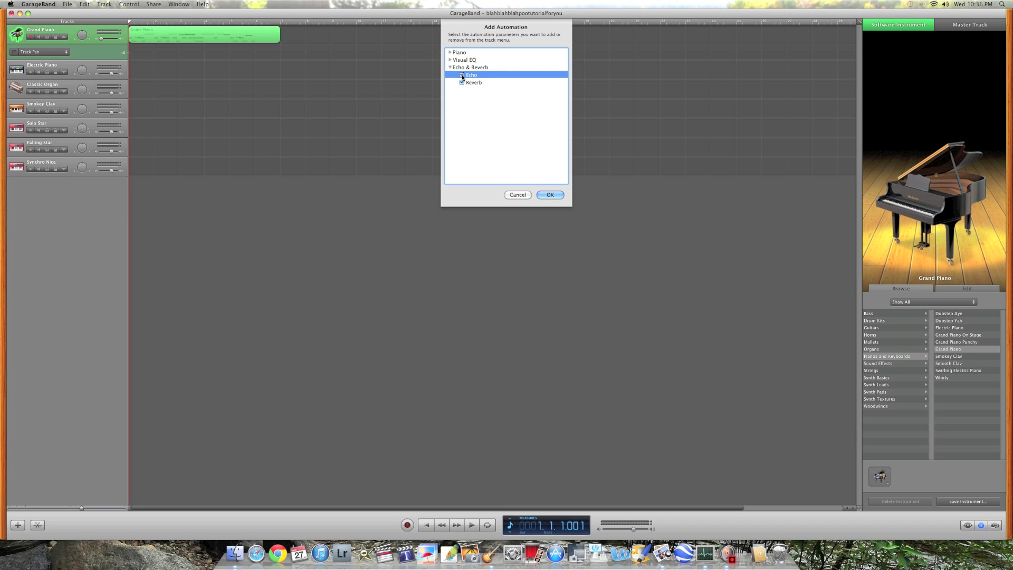
pyautogui.click(462, 76)
pyautogui.click(473, 85)
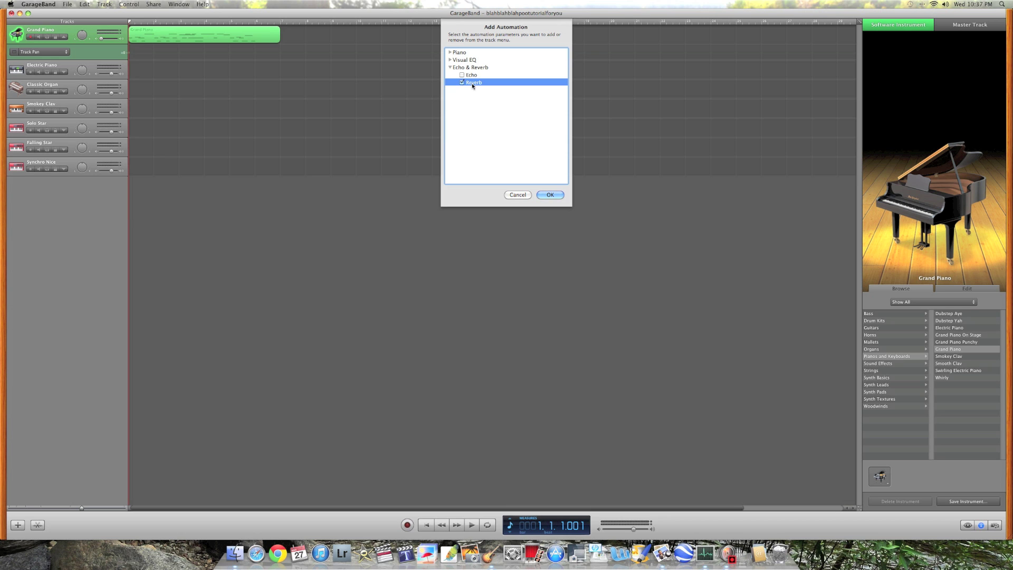
pyautogui.click(547, 195)
# Switch the Grand Piano track's automation lane to Reverb and turn on its automation curve
pyautogui.click(67, 51)
pyautogui.click(54, 82)
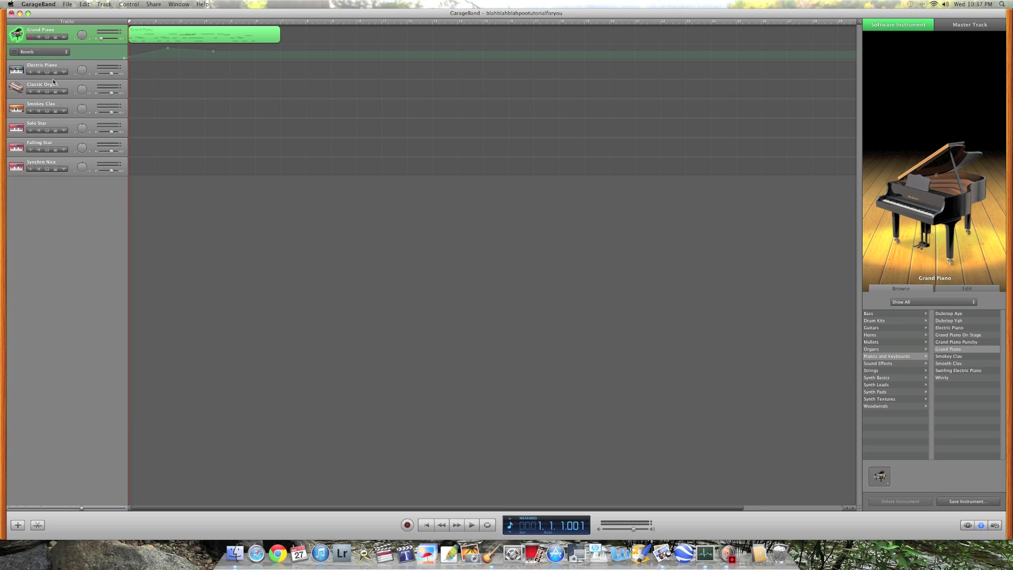
pyautogui.click(13, 52)
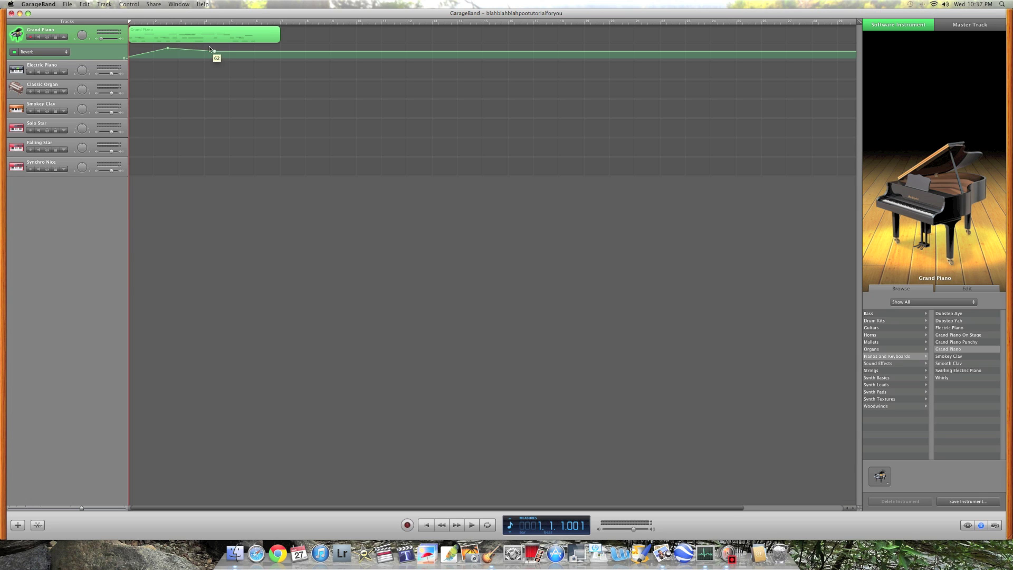
# Shape the Reverb curve into a zigzag with dips near bars 2 and 3.5 and peaks near bars 1 and 5, and play it back
pyautogui.moveTo(206, 49); pyautogui.dragTo(203, 57)
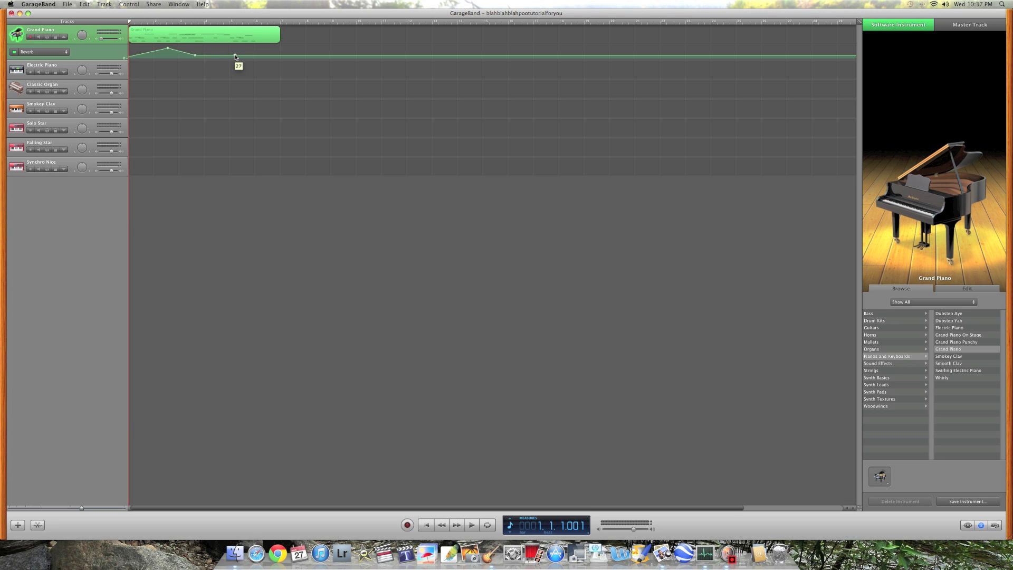
pyautogui.moveTo(235, 56); pyautogui.dragTo(229, 50)
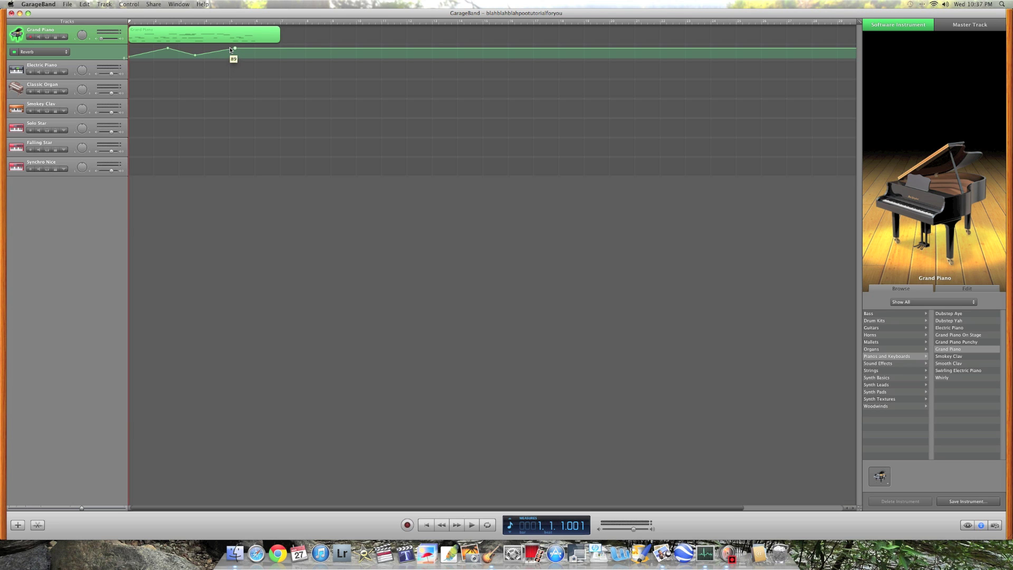
pyautogui.click(134, 55)
pyautogui.moveTo(134, 55); pyautogui.dragTo(151, 57)
pyautogui.press('space')
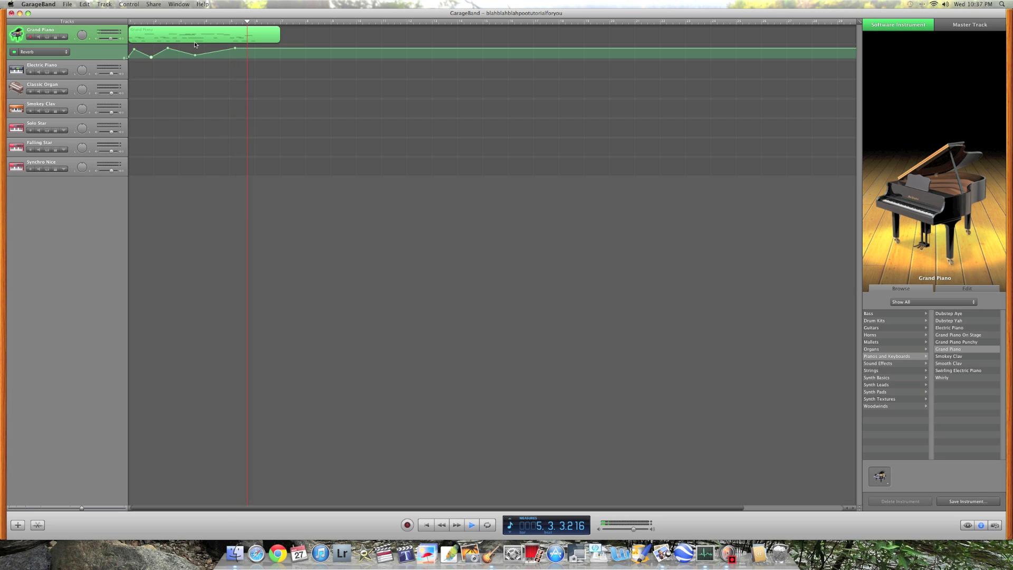
# Stop playback, turn off the Grand Piano's Reverb automation with its lane hidden, and select the recorded region
pyautogui.press('space')
pyautogui.press('Return')
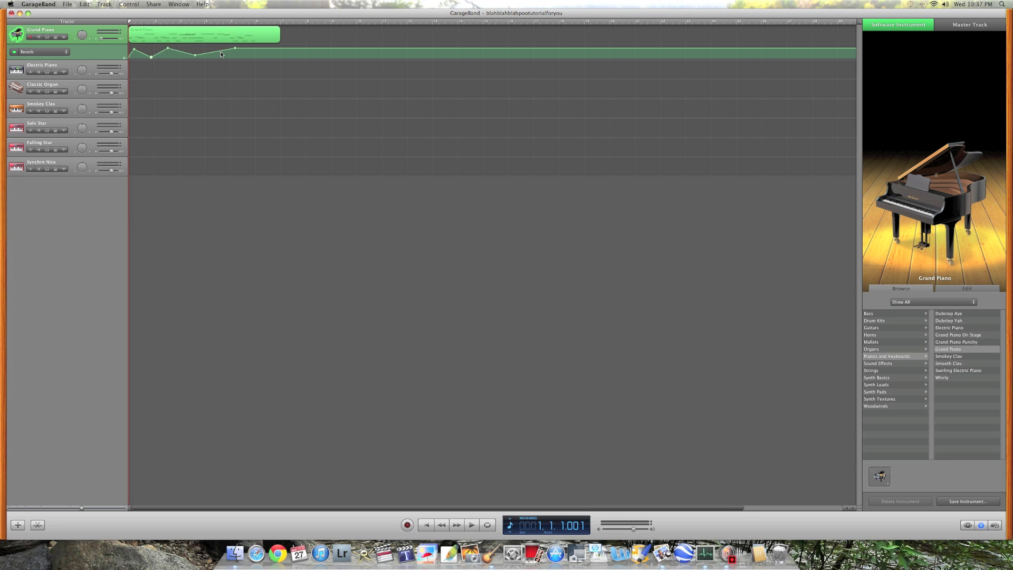
pyautogui.click(15, 52)
pyautogui.click(64, 38)
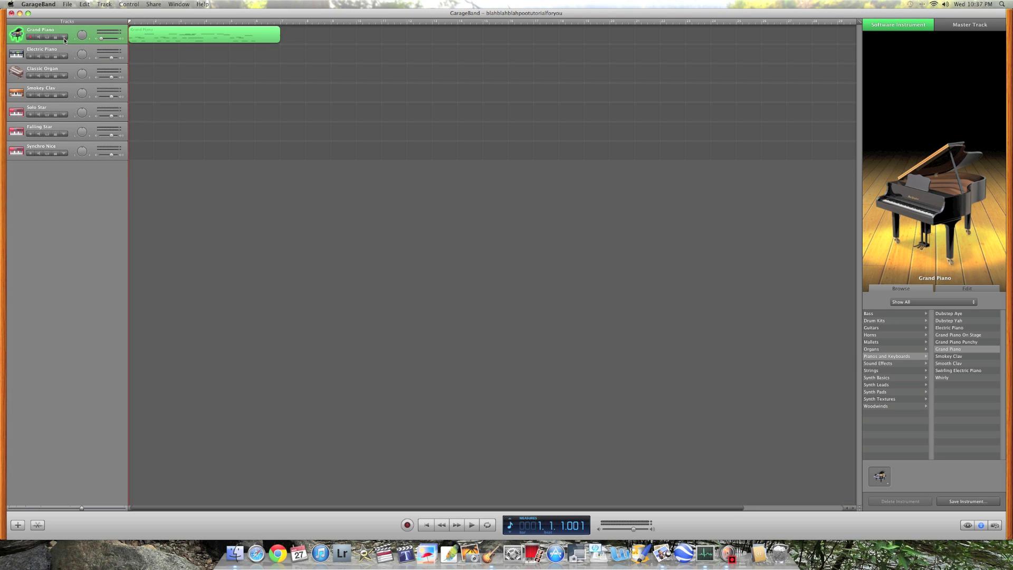
pyautogui.click(171, 30)
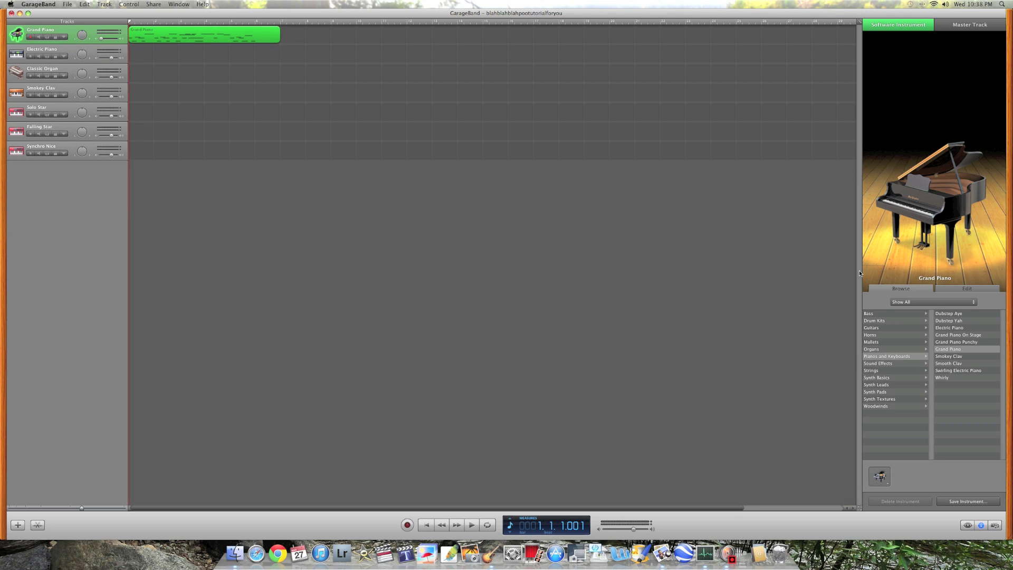
# Turn on the Grand Piano's Compressor effect, examine its Threshold, Ratio, Attack and Gain settings, and turn it back off
pyautogui.click(969, 289)
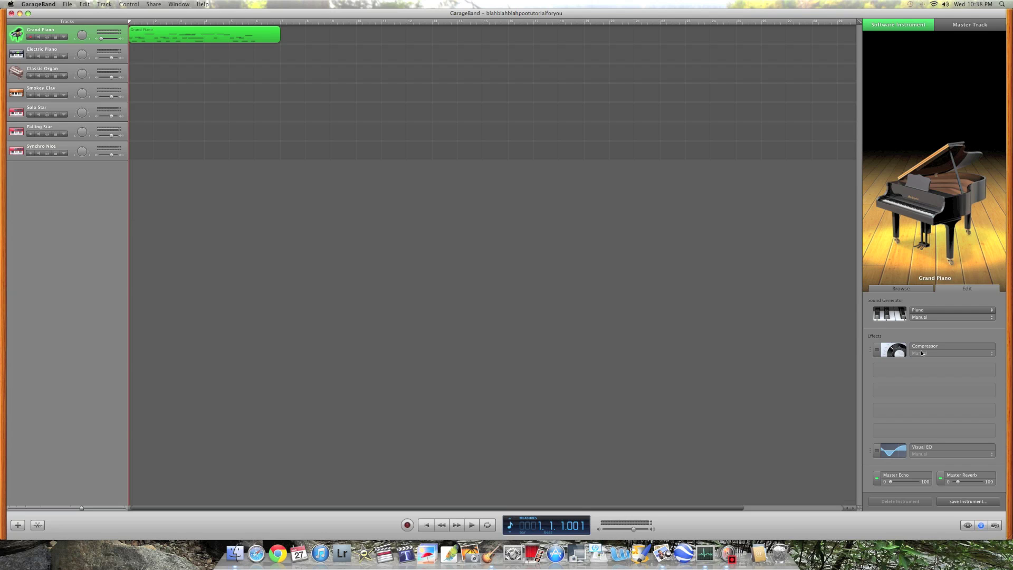
pyautogui.click(877, 350)
pyautogui.click(891, 352)
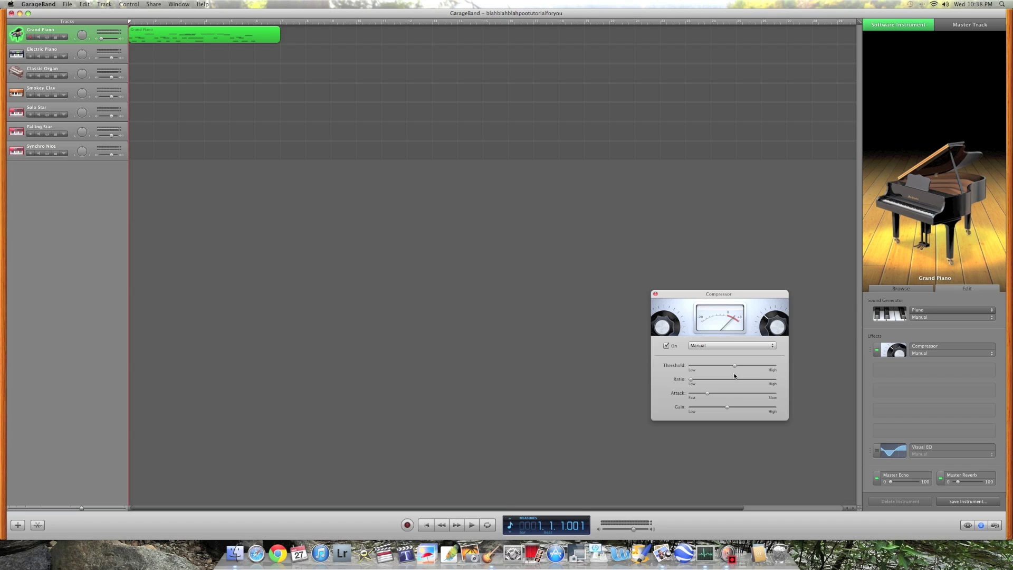
pyautogui.click(656, 295)
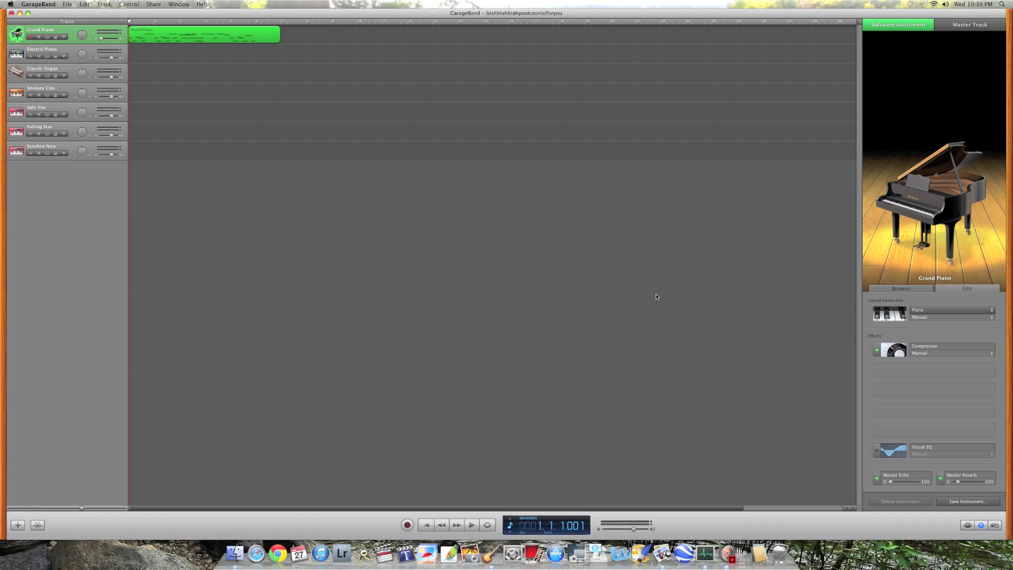
pyautogui.click(877, 351)
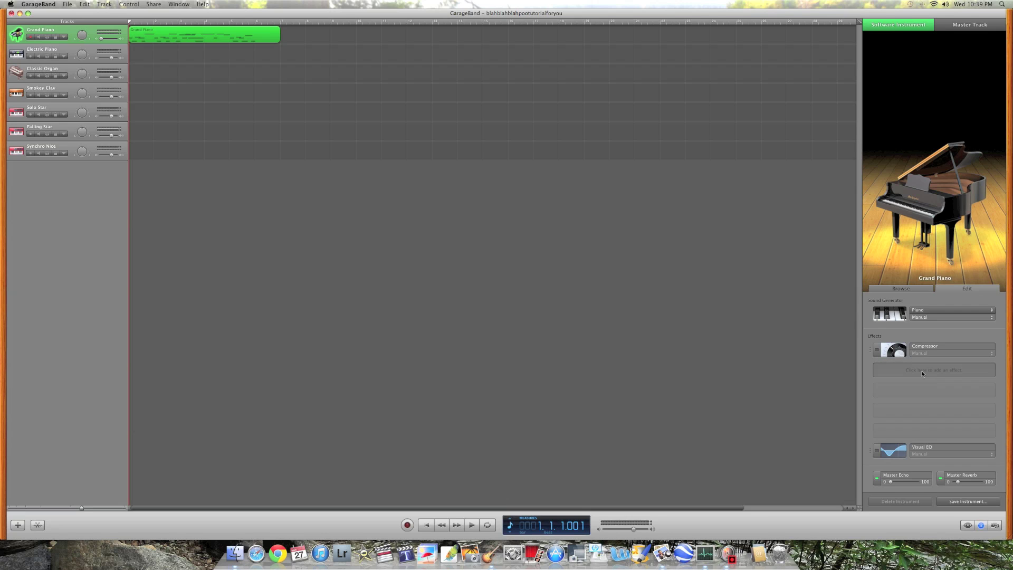
# Add an Automatic Filter to the Grand Piano's first empty effect slot and open its settings over the middle of the timeline
pyautogui.click(907, 371)
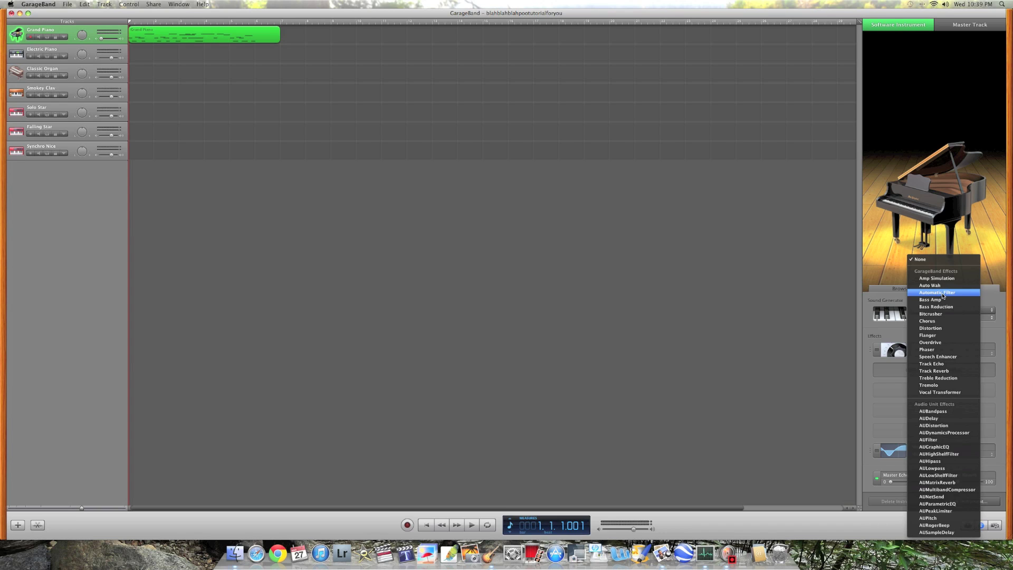
pyautogui.click(942, 296)
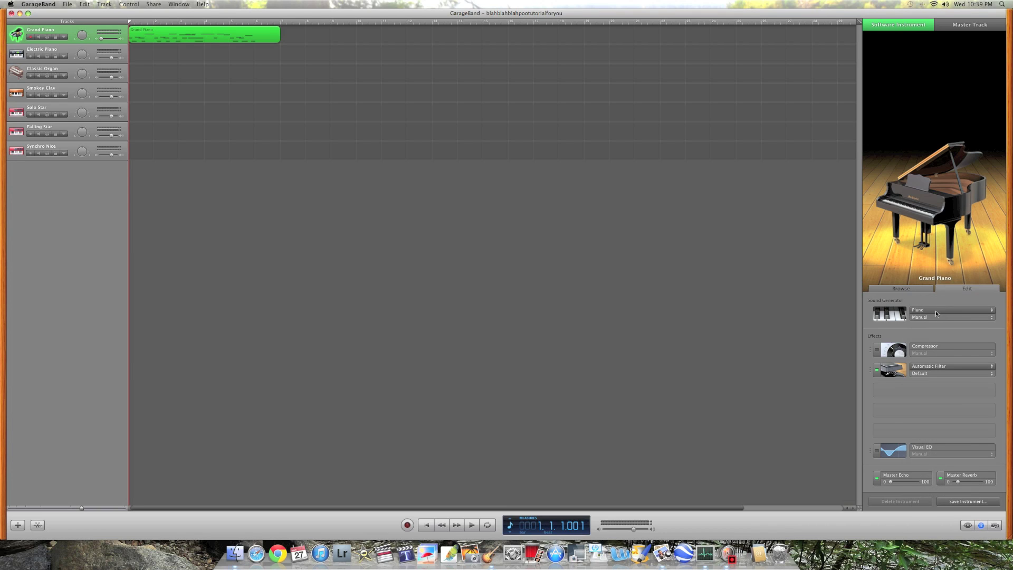
pyautogui.click(896, 372)
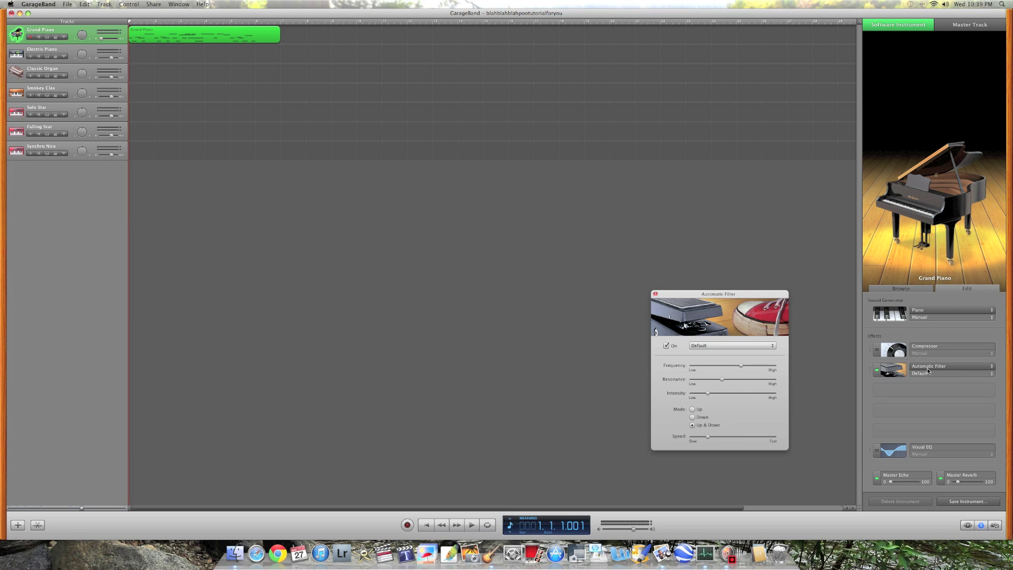
pyautogui.moveTo(729, 295); pyautogui.dragTo(579, 186)
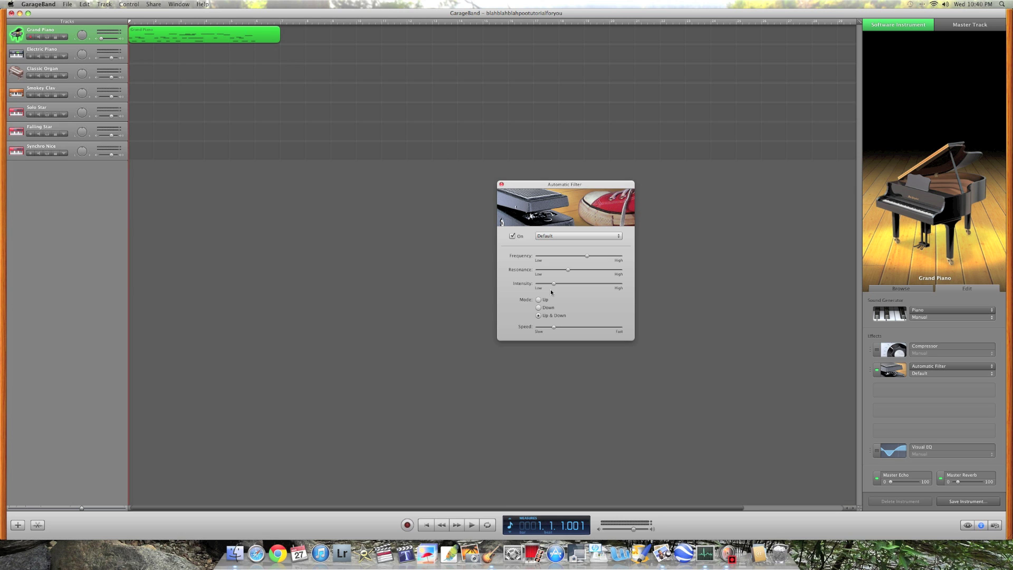
# Raise the Automatic Filter's Speed, Intensity and Frequency, and play the Grand Piano part to hear the effect
pyautogui.moveTo(553, 326); pyautogui.dragTo(566, 328)
pyautogui.moveTo(553, 285); pyautogui.dragTo(583, 283)
pyautogui.moveTo(586, 258); pyautogui.dragTo(593, 258)
pyautogui.click(470, 525)
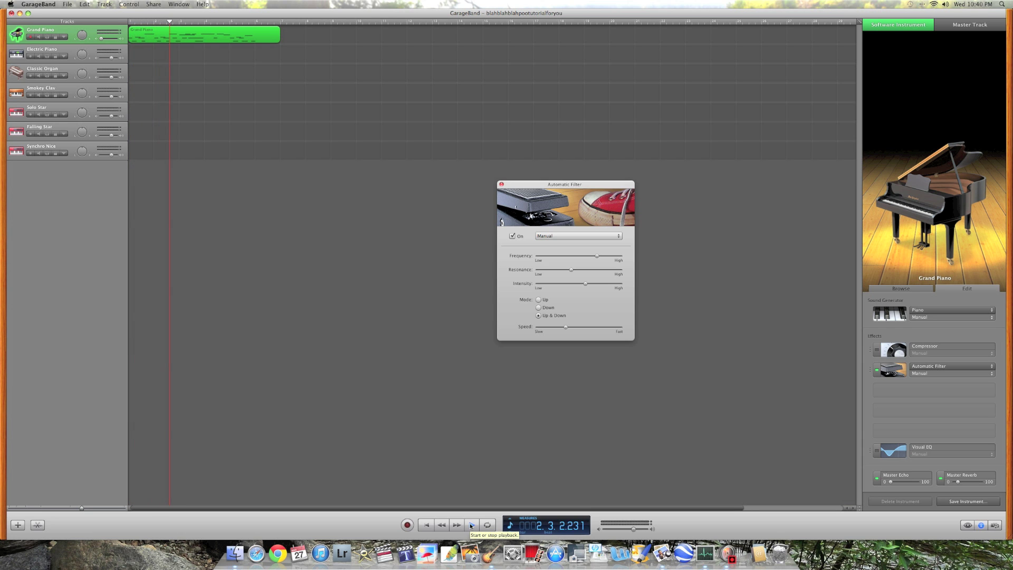
pyautogui.click(470, 525)
pyautogui.press('Return')
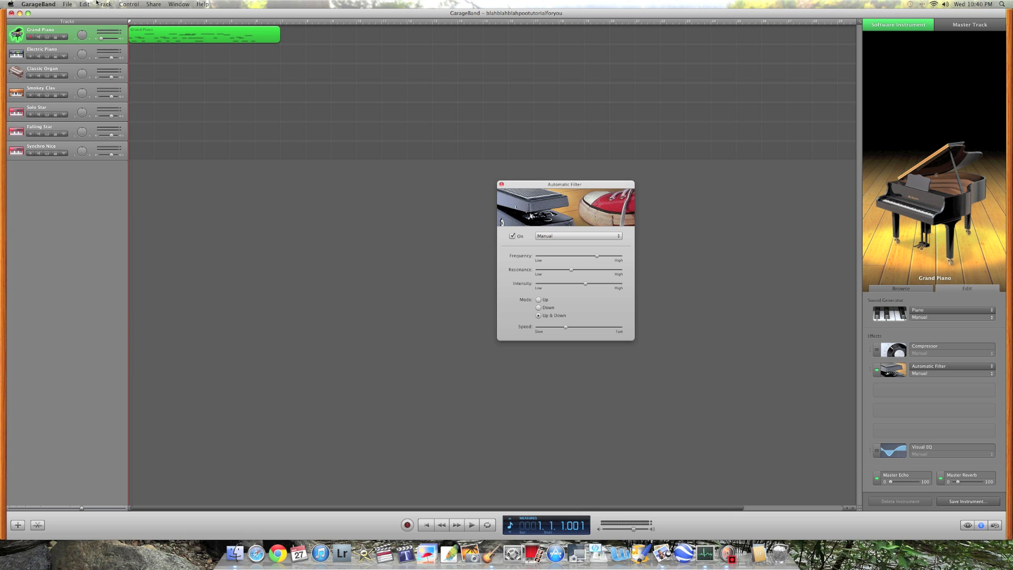
# Switch the Grand Piano's automation lane from Reverb to Track Volume, and hide the lane
pyautogui.click(64, 37)
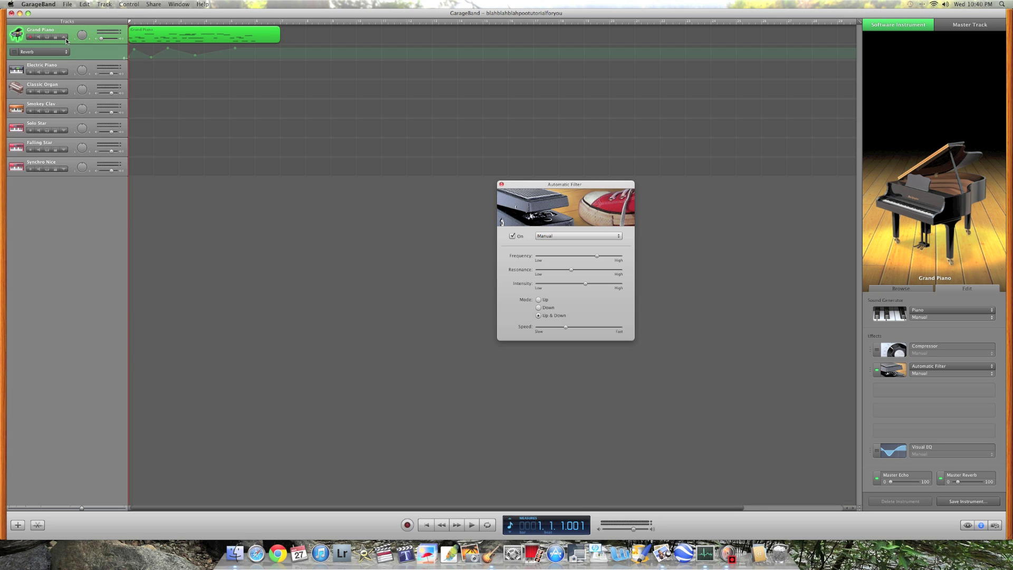
pyautogui.click(39, 51)
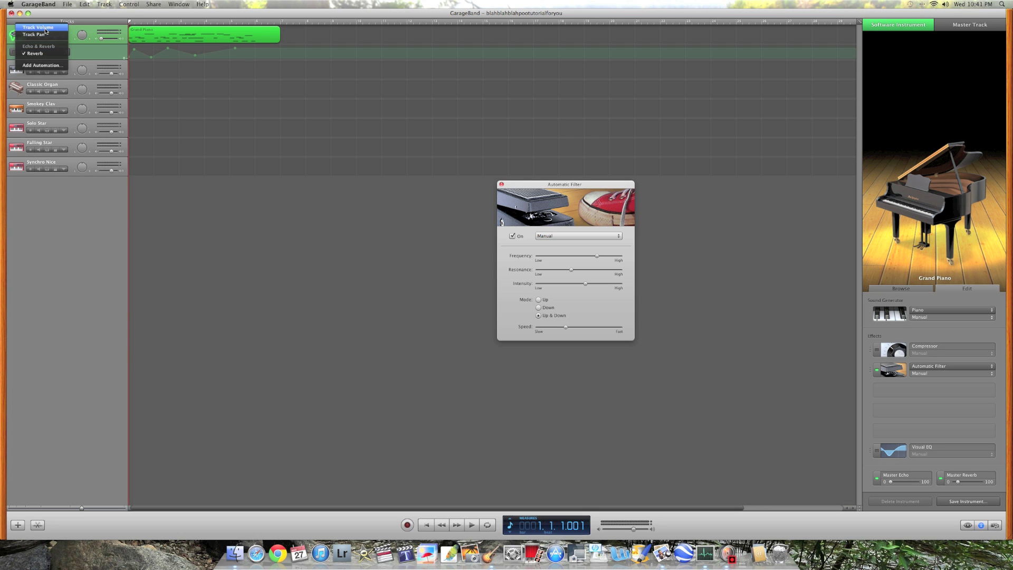
pyautogui.click(33, 29)
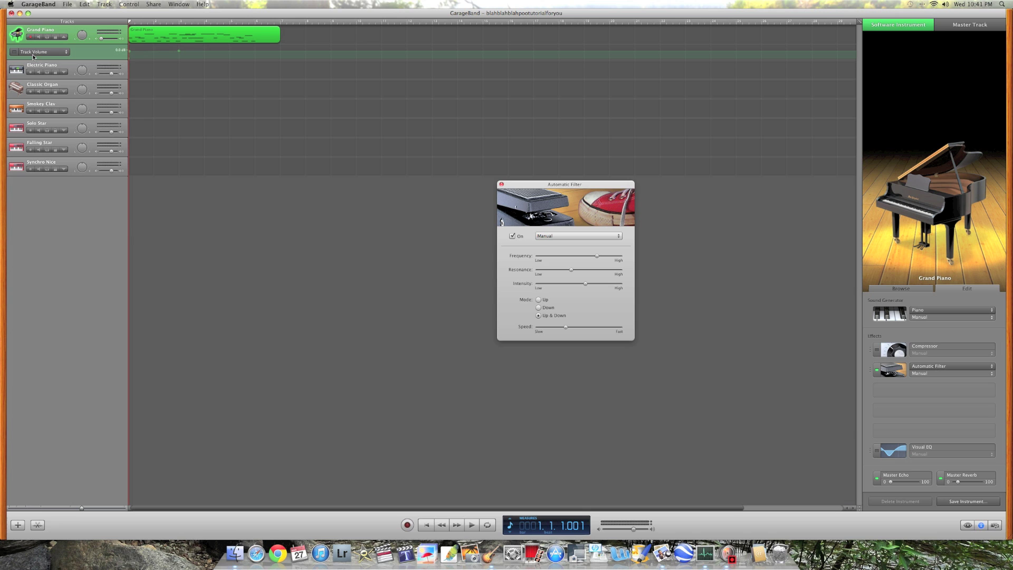
pyautogui.click(64, 37)
# Raise the Grand Piano's track volume and play the filtered part from the beginning, returning the playhead to the start
pyautogui.moveTo(100, 38); pyautogui.dragTo(112, 39)
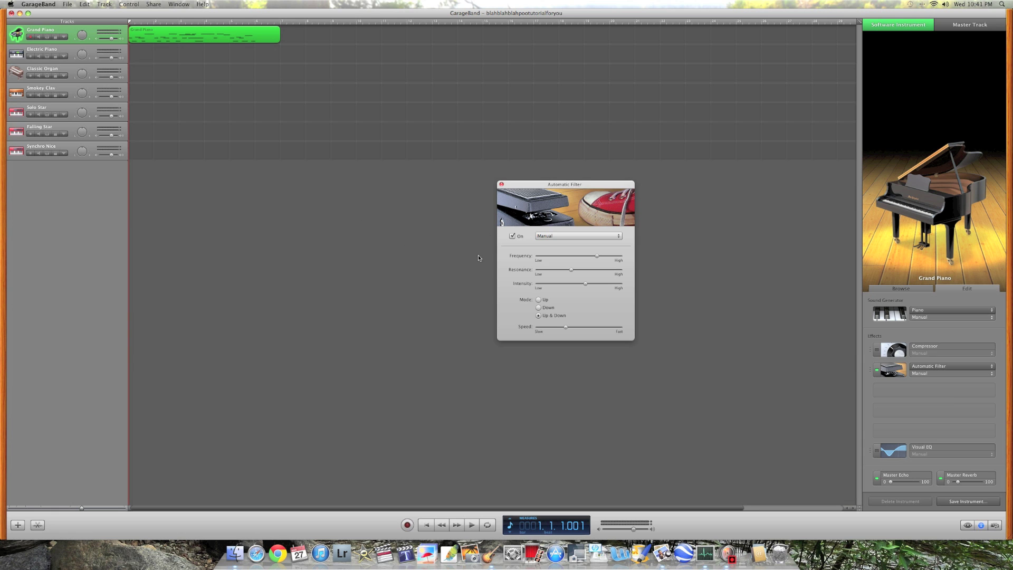
pyautogui.press('space')
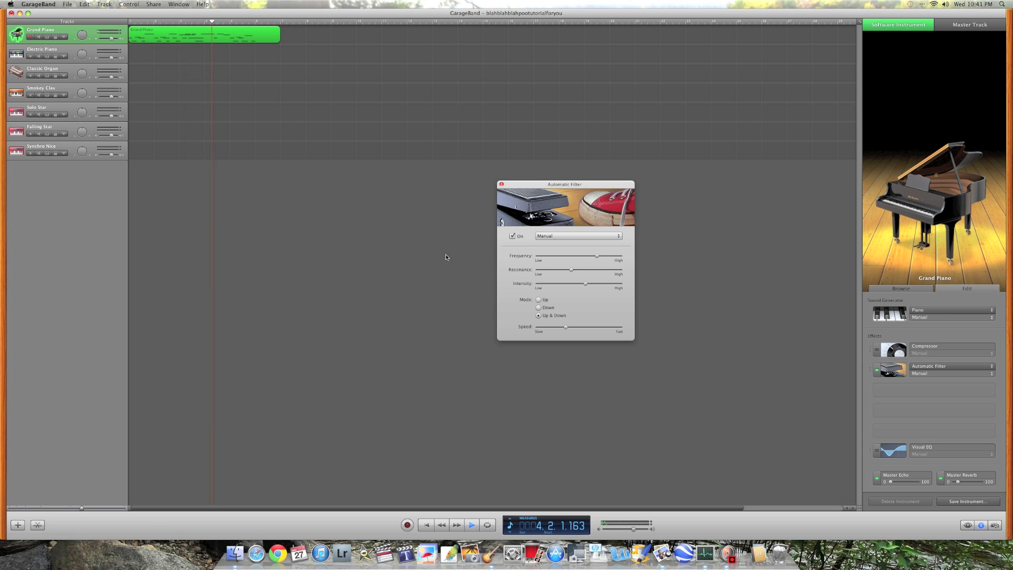
pyautogui.press('space')
pyautogui.press('Return')
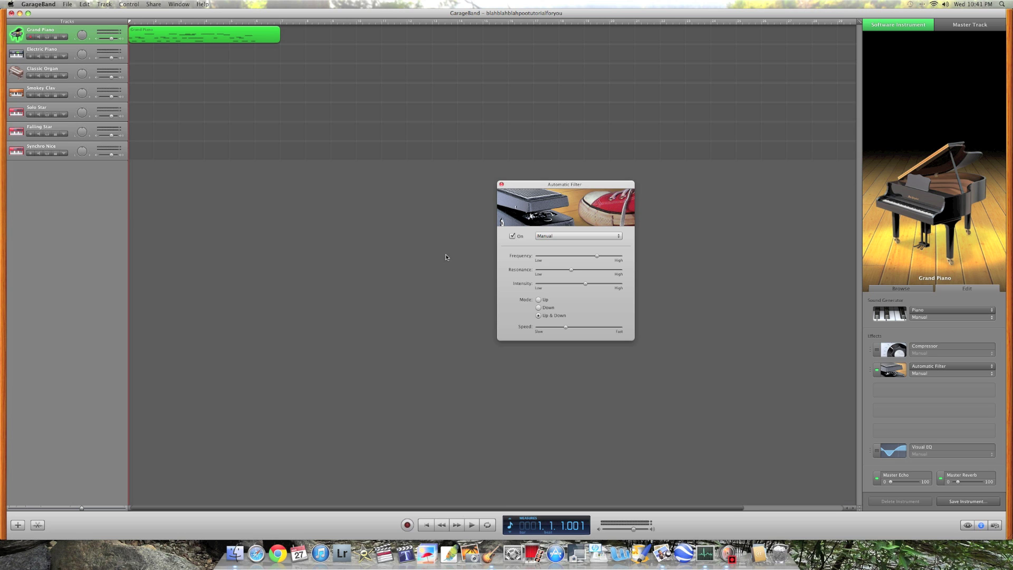
# Lower the Automatic Filter's Frequency slightly and its Intensity, raise its Resonance, and play the part again
pyautogui.moveTo(596, 256); pyautogui.dragTo(593, 256)
pyautogui.press('space')
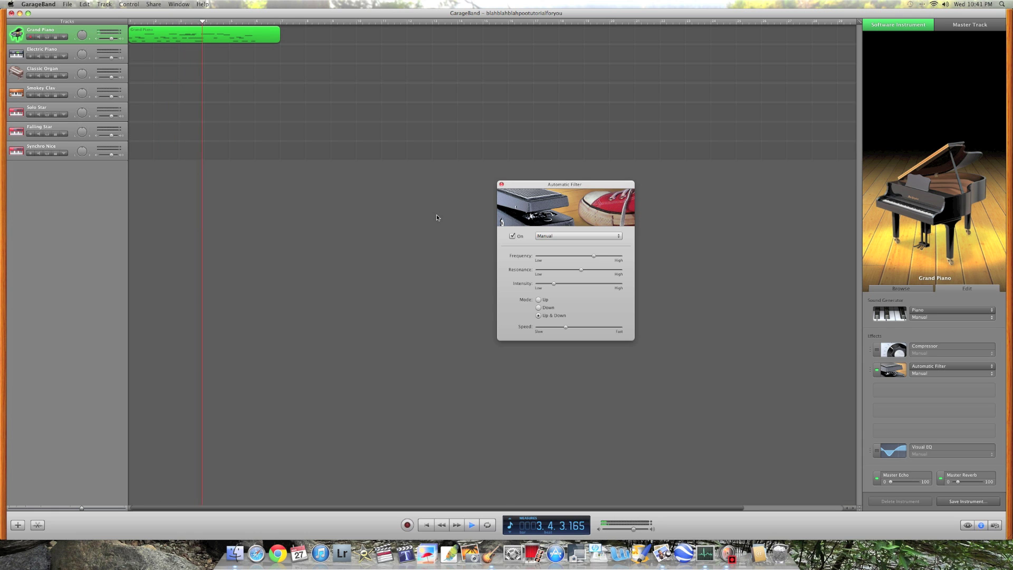
pyautogui.press('space')
pyautogui.press('Return')
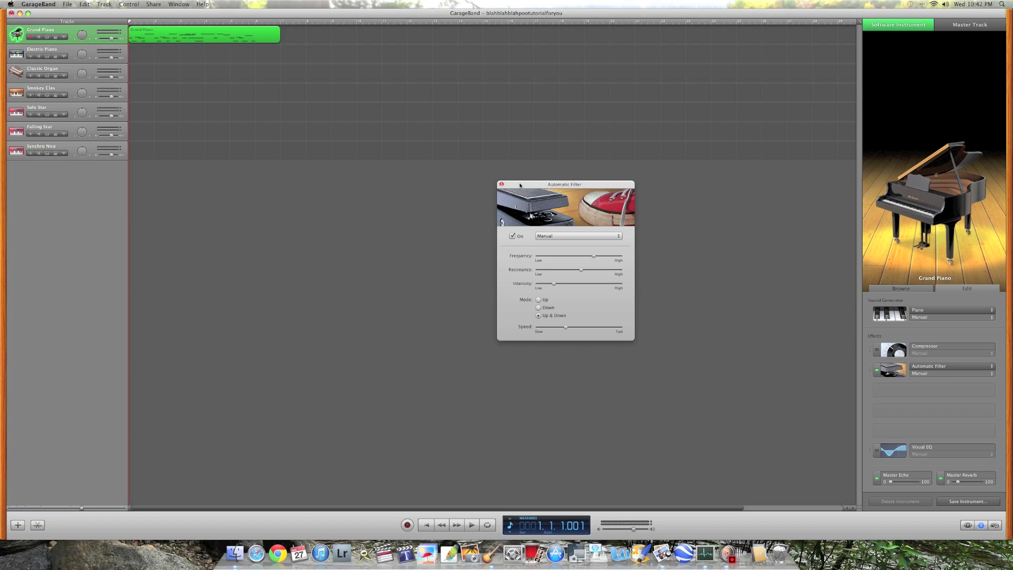
# Close the Automatic Filter settings, toggle the effect on and off, and remove it by setting its slot to None
pyautogui.click(501, 186)
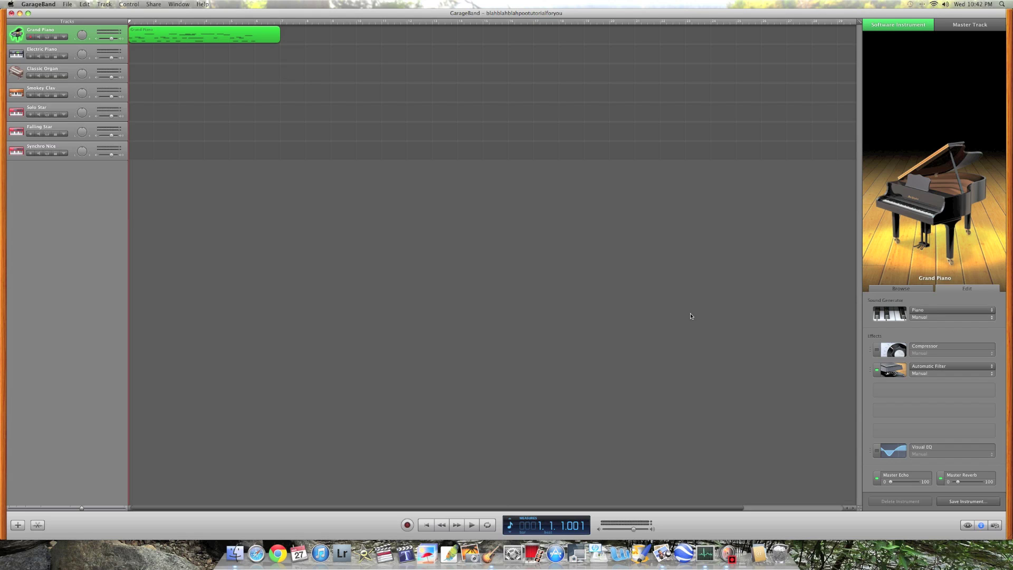
pyautogui.click(876, 371)
pyautogui.click(877, 370)
pyautogui.click(878, 374)
pyautogui.click(878, 374)
pyautogui.click(878, 373)
pyautogui.click(938, 368)
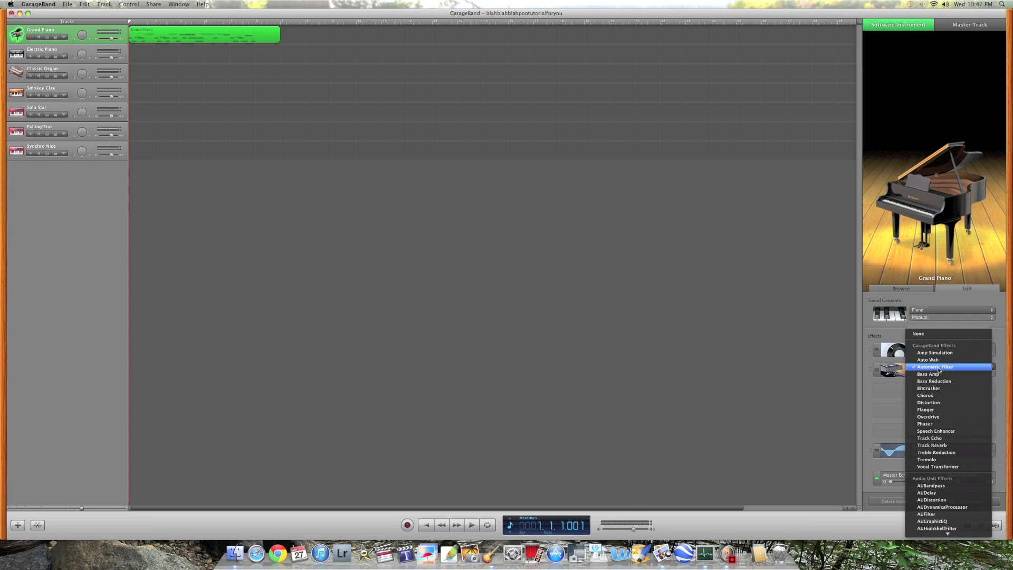
pyautogui.click(938, 369)
pyautogui.click(938, 365)
pyautogui.click(934, 332)
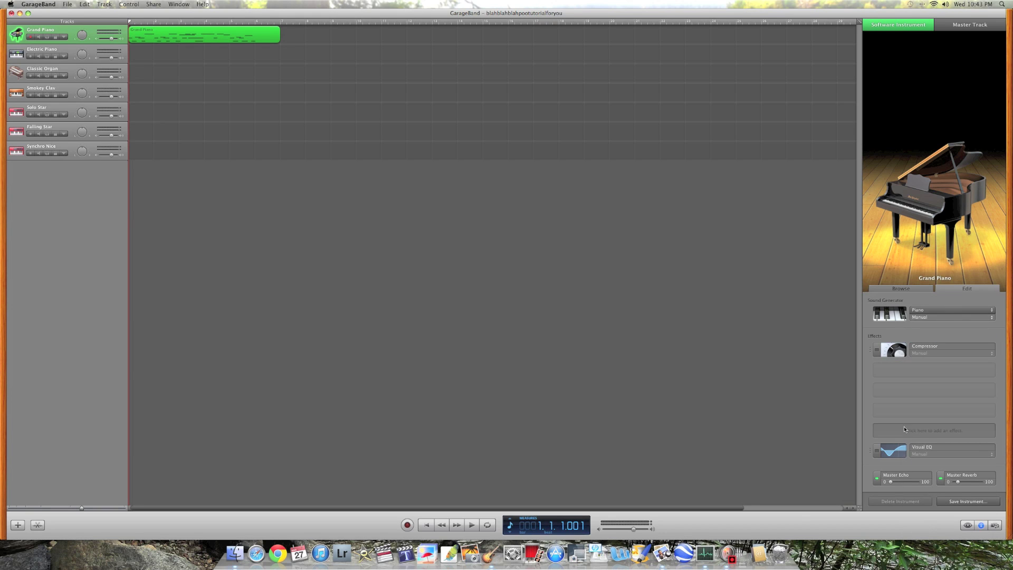
# Examine the Grand Piano's Visual EQ curve and frequency bands, and close its window
pyautogui.click(888, 452)
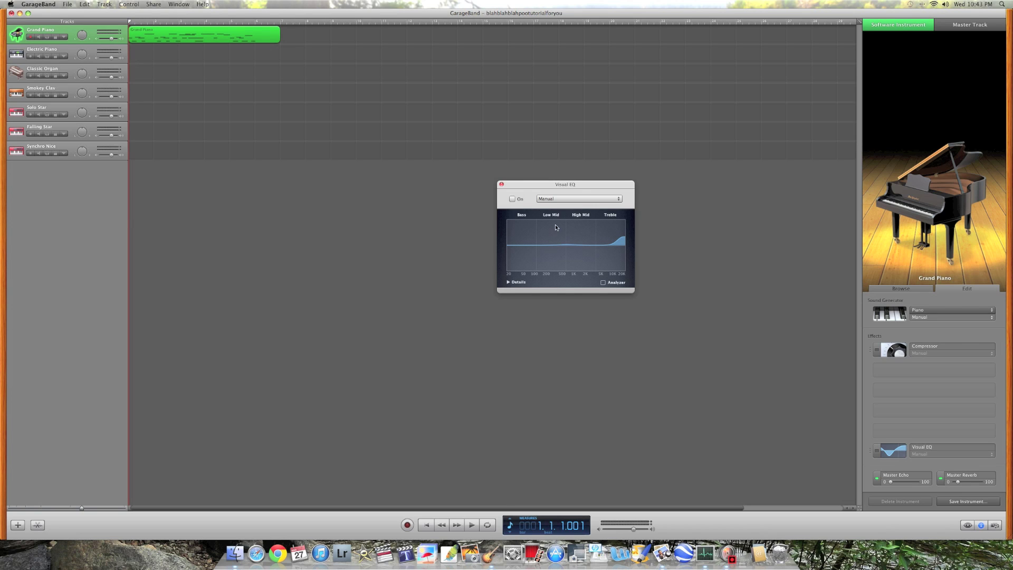
pyautogui.click(501, 185)
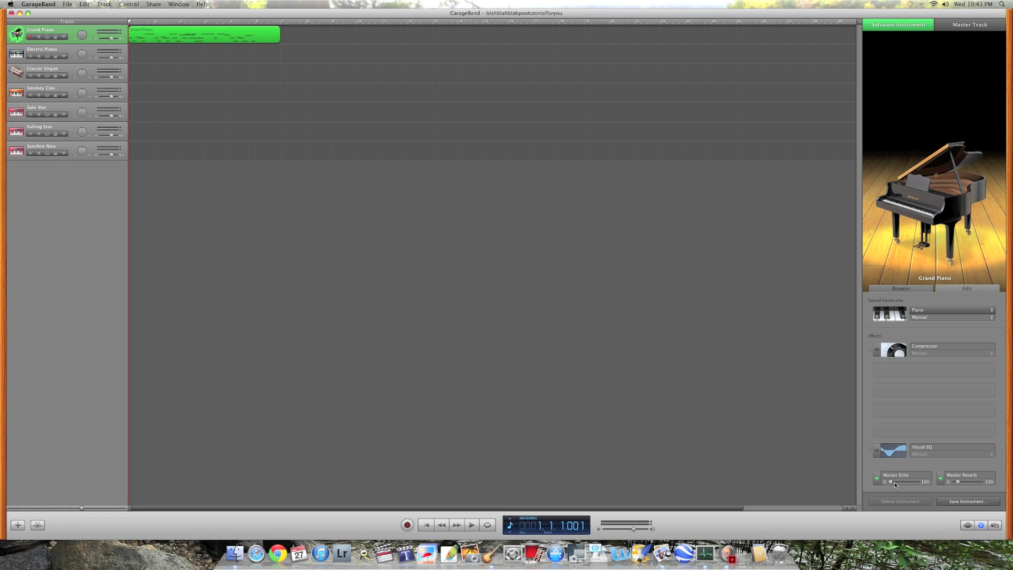
# Play the Grand Piano part while raising Master Echo well above its midpoint, and lower it back to about 6%
pyautogui.press('space')
pyautogui.moveTo(894, 482); pyautogui.dragTo(911, 484)
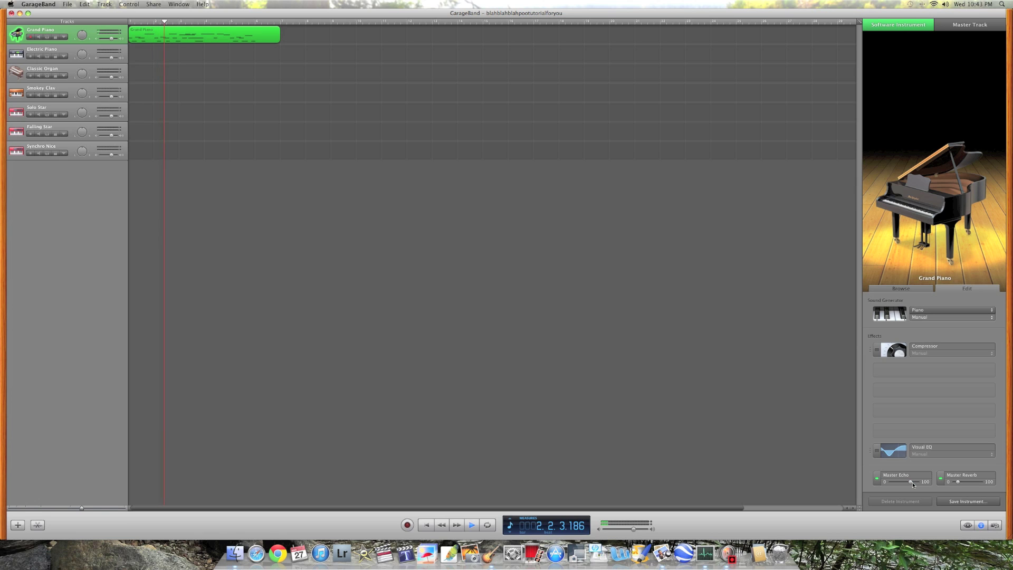
pyautogui.moveTo(911, 483); pyautogui.dragTo(892, 484)
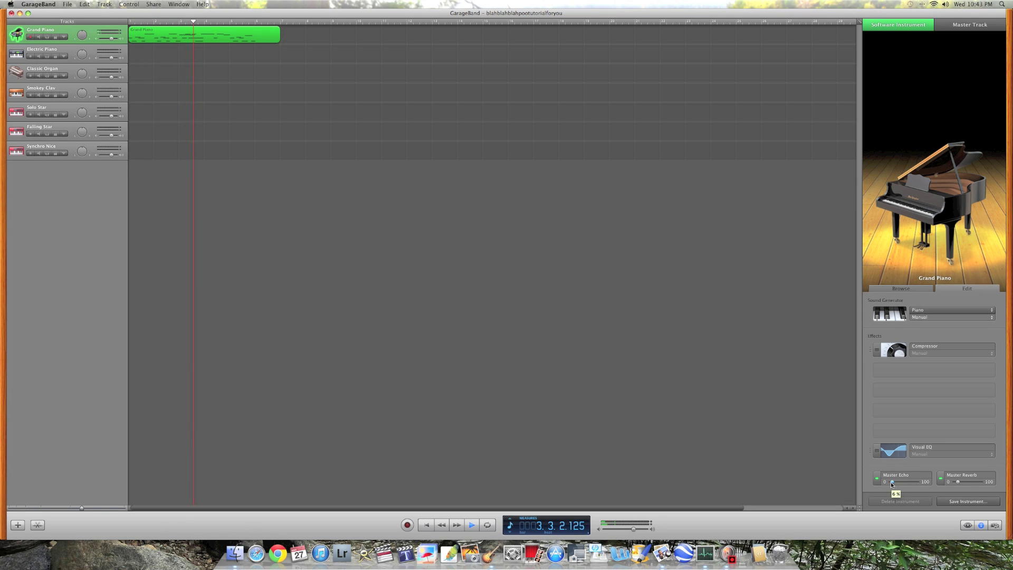
# Audition Master Reverb near its maximum and near zero during playback, stop at the start, and restore a low reverb level
pyautogui.click(980, 483)
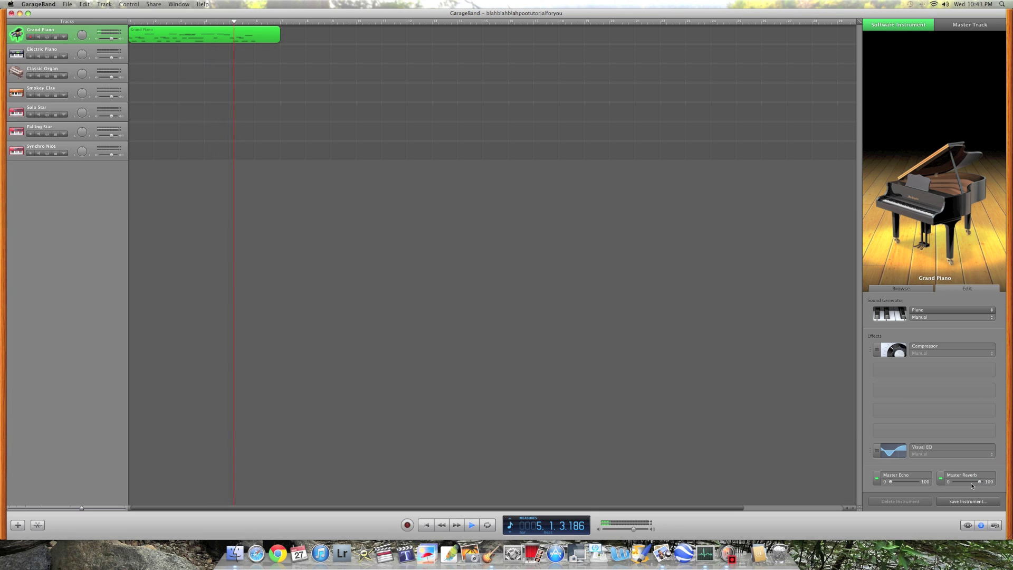
pyautogui.click(955, 481)
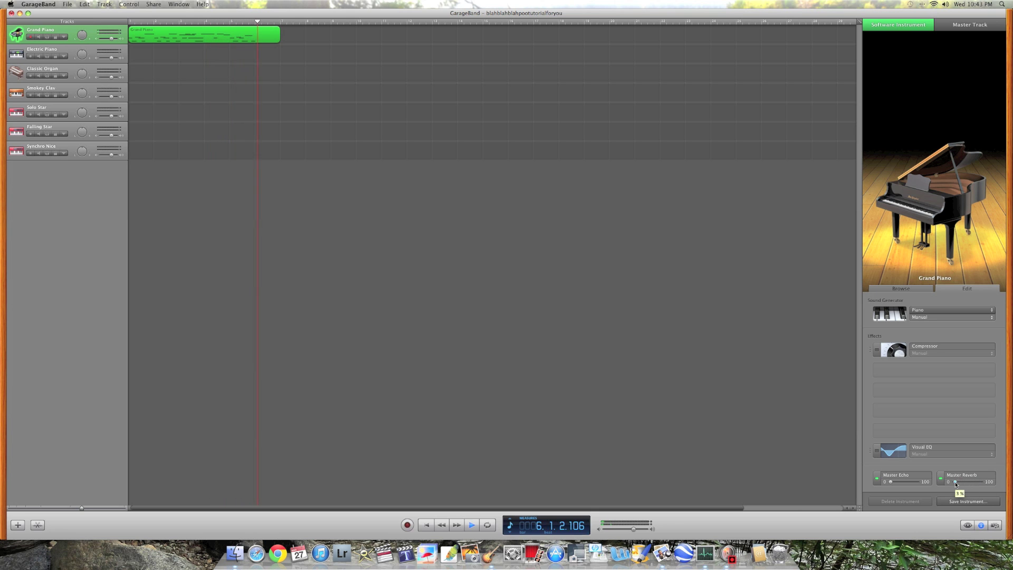
pyautogui.press('space')
pyautogui.press('Return')
pyautogui.moveTo(955, 481); pyautogui.dragTo(958, 484)
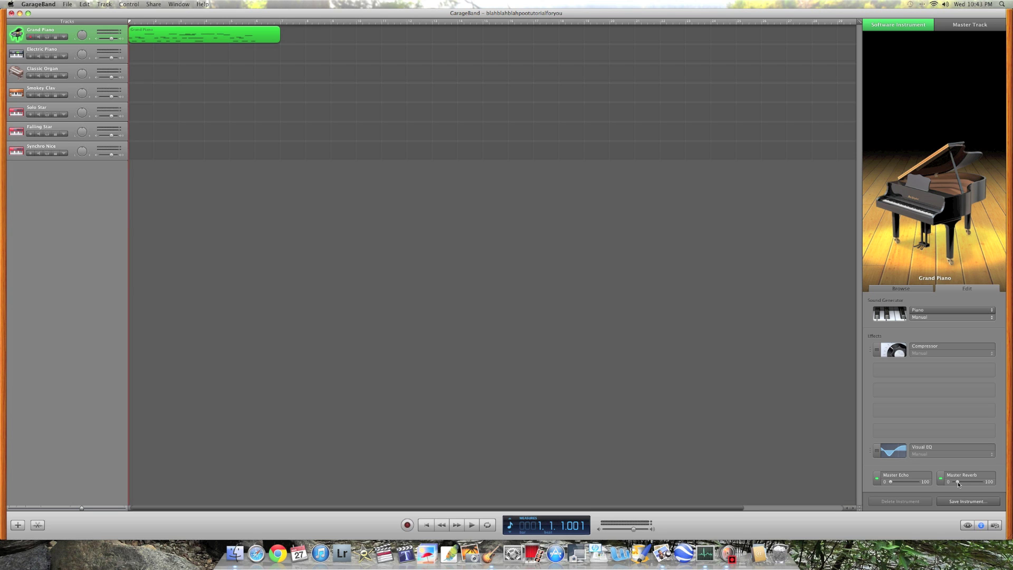
# Switch the Grand Piano's automation lane to Reverb, hide the lane after viewing its curve, and return to the instrument list
pyautogui.click(63, 37)
pyautogui.click(54, 52)
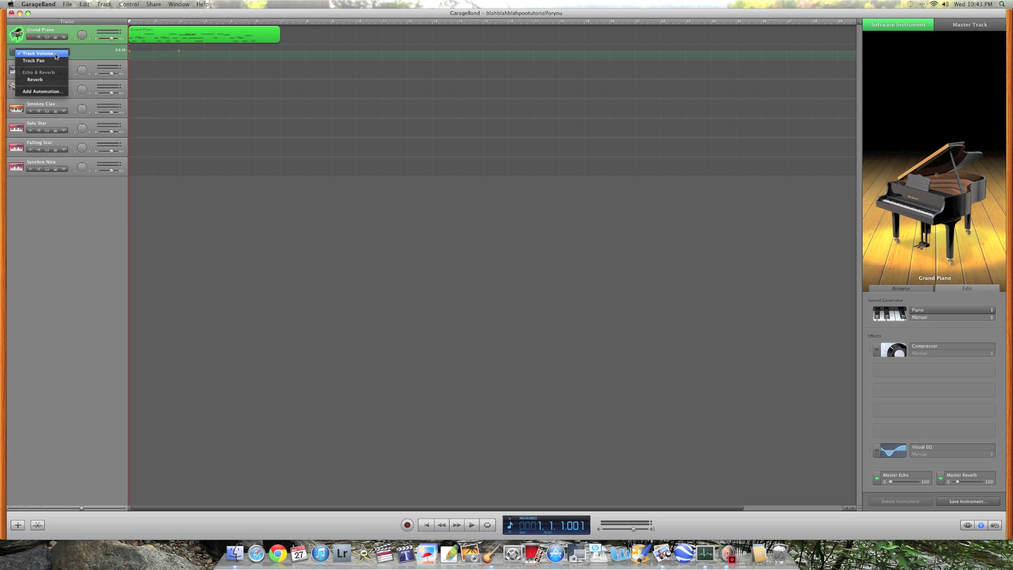
pyautogui.click(54, 80)
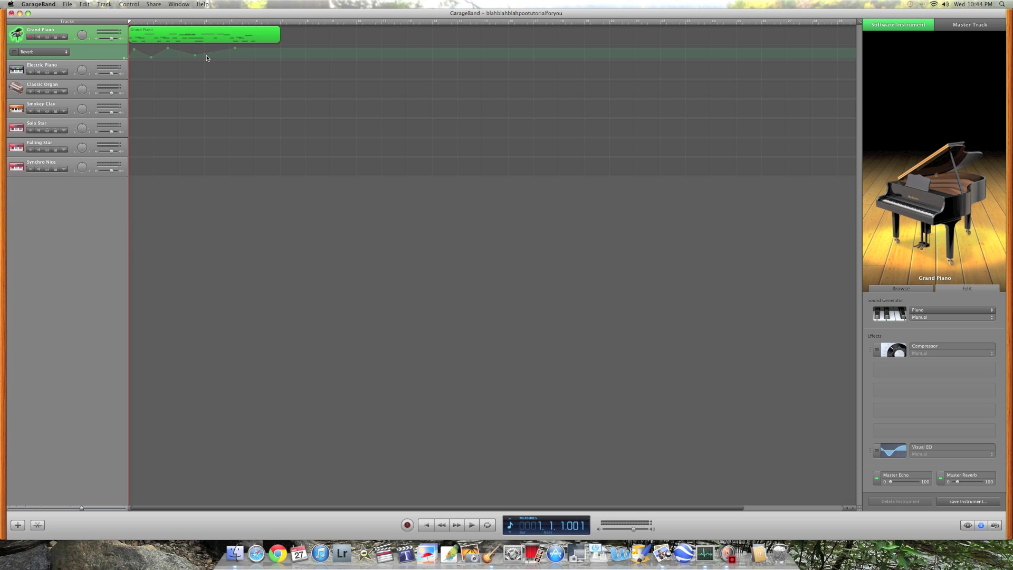
pyautogui.click(63, 38)
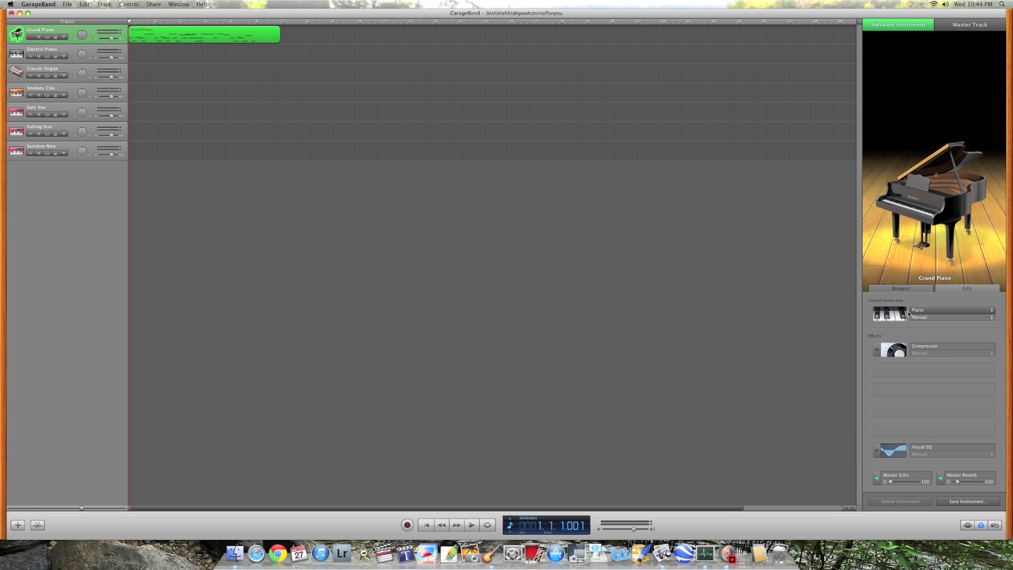
pyautogui.click(903, 290)
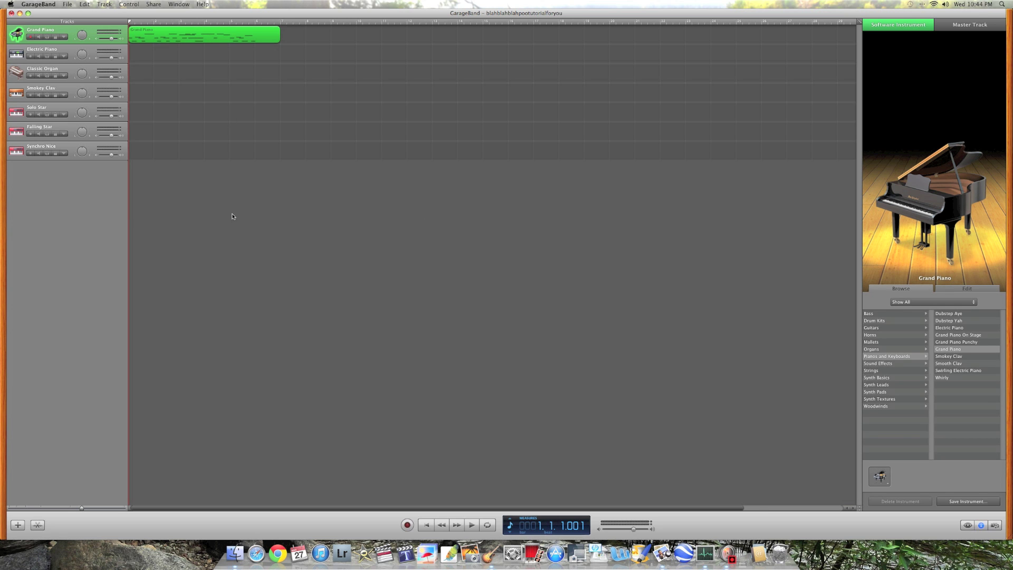
# Delete the recorded region from the Grand Piano track
pyautogui.click(215, 193)
pyautogui.click(191, 38)
pyautogui.press('Delete')
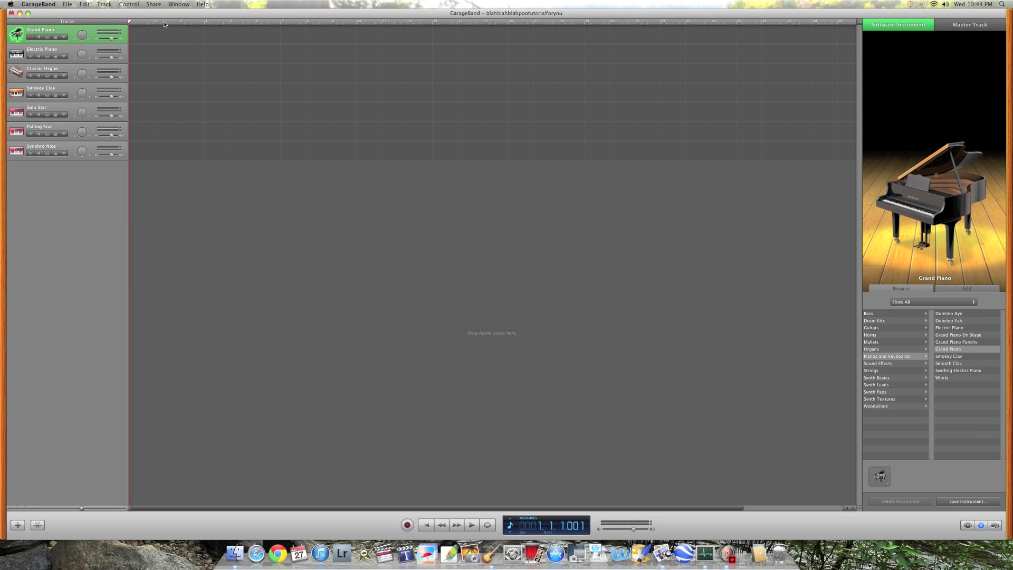
# Create a new Real Instrument track below the Synchro Nice track
pyautogui.click(22, 150)
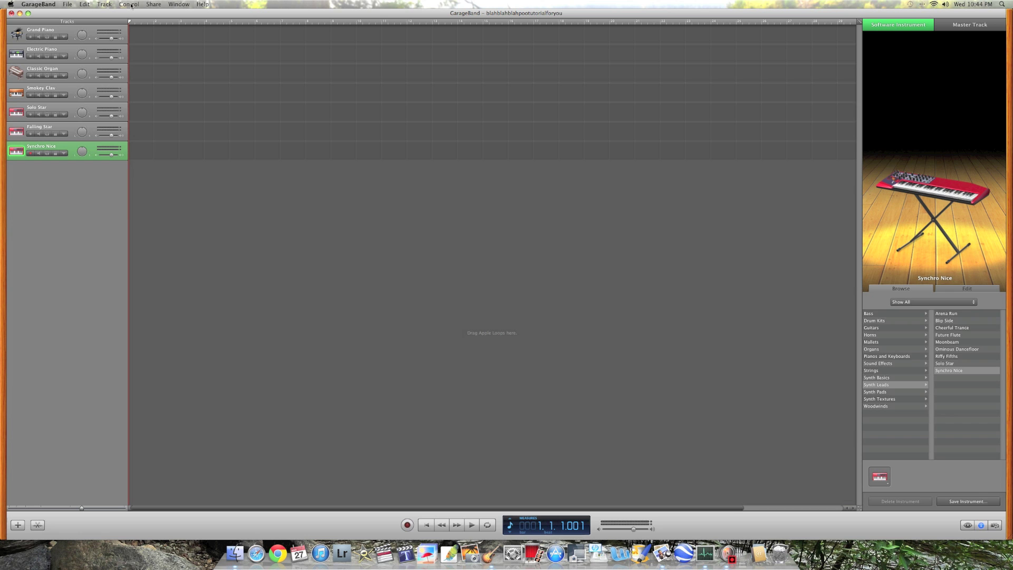
pyautogui.click(105, 5)
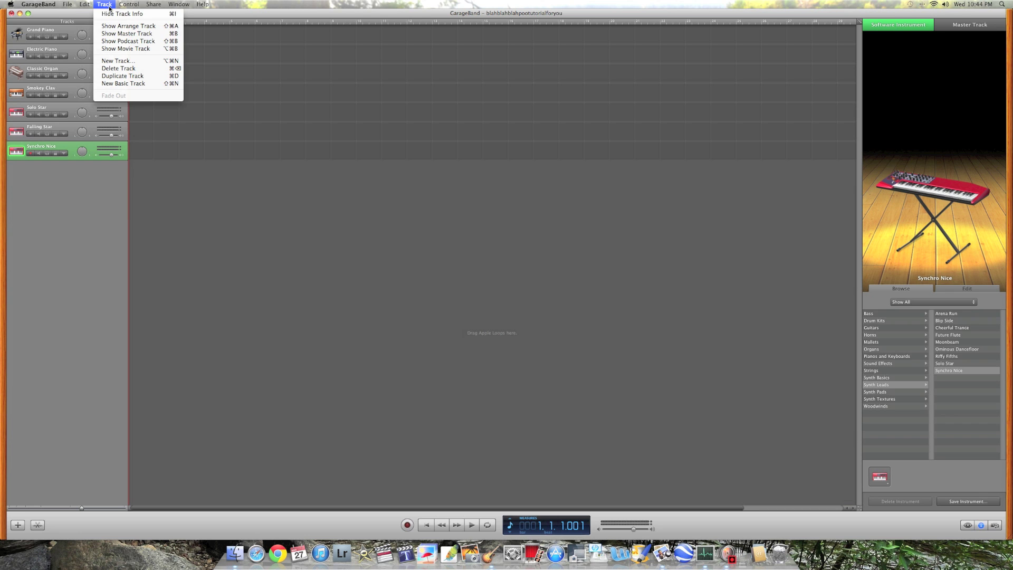
pyautogui.click(131, 62)
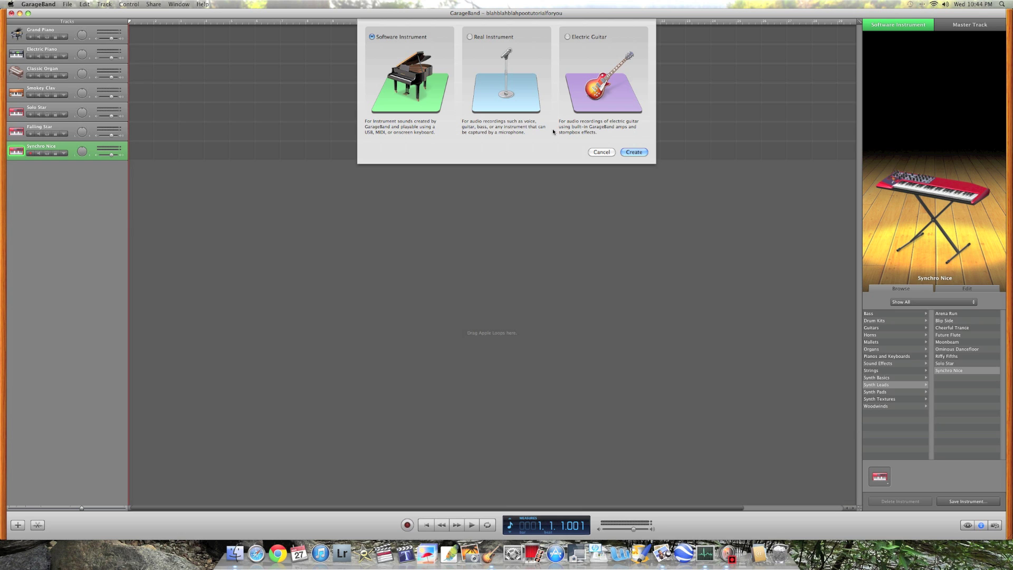
pyautogui.click(514, 79)
pyautogui.click(632, 153)
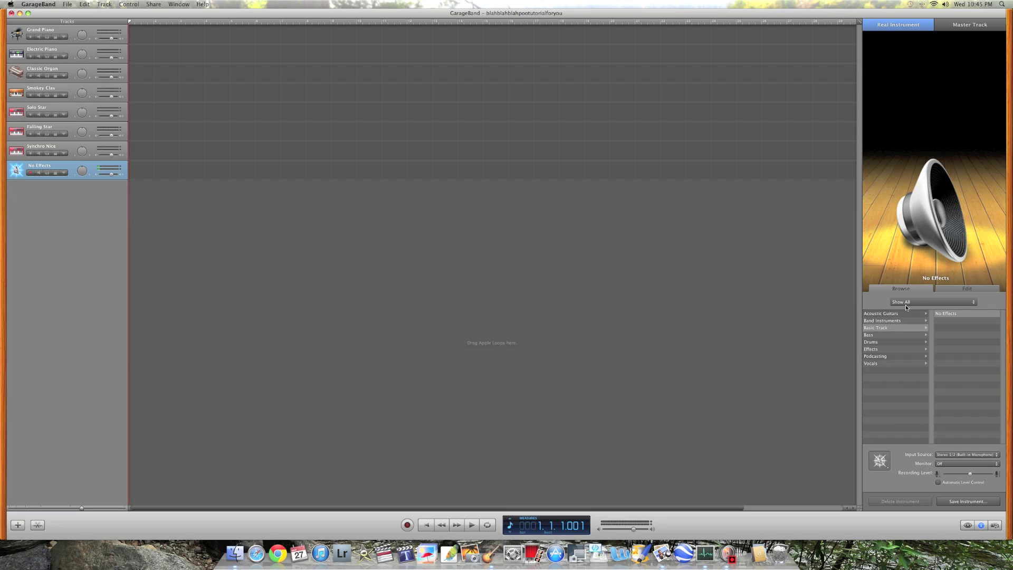
# Browse the Vocals presets for the new track, trying Ambient Vocals and Deeper Vocals, and apply Epic Diva
pyautogui.click(886, 330)
pyautogui.moveTo(901, 280)
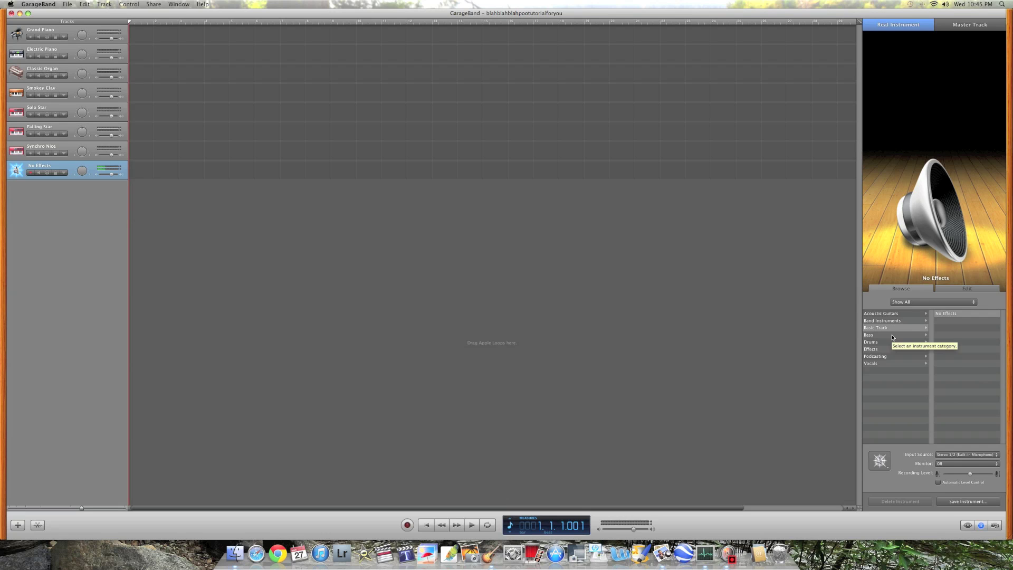
pyautogui.click(888, 365)
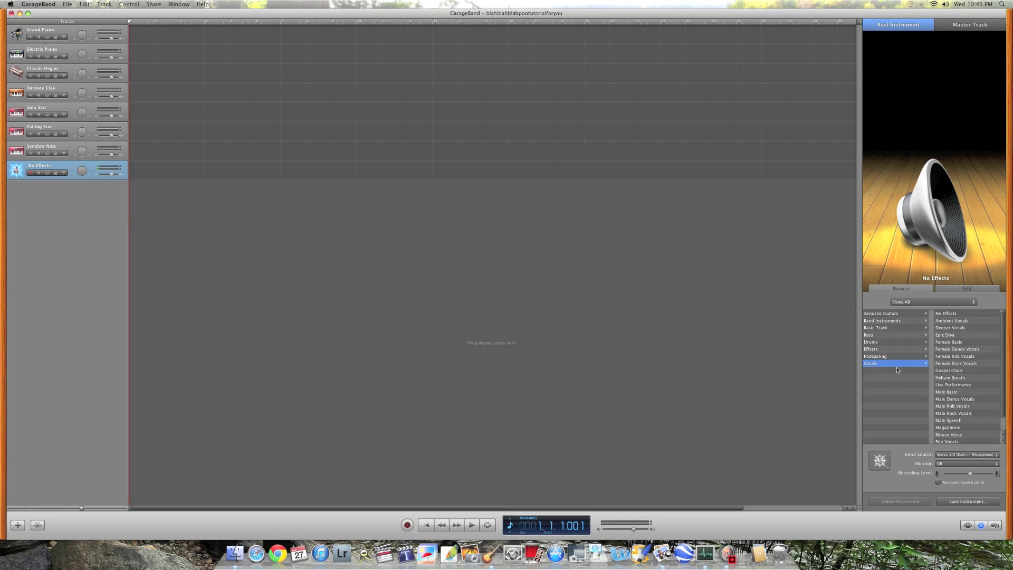
pyautogui.click(957, 320)
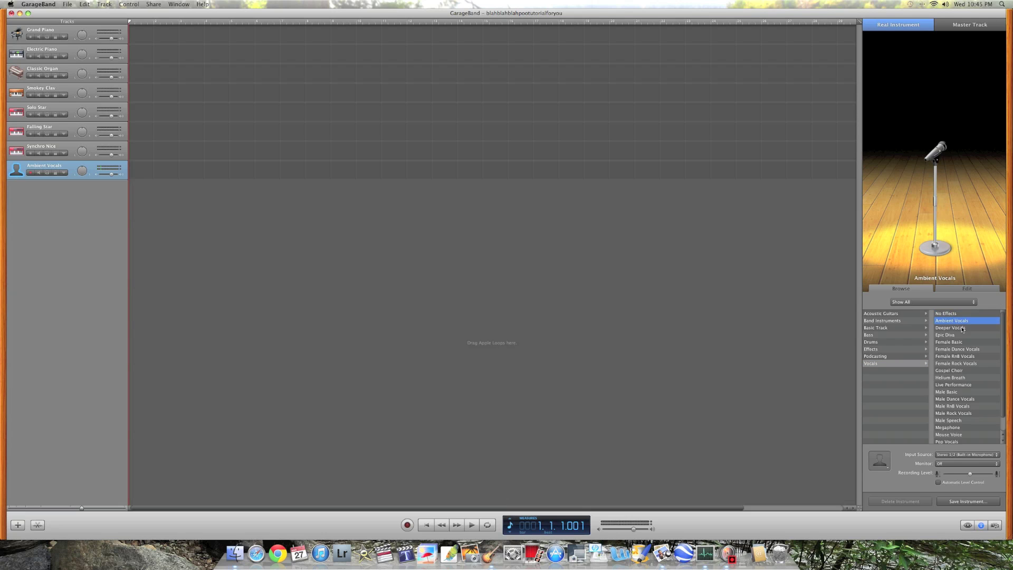
pyautogui.click(962, 328)
pyautogui.click(956, 335)
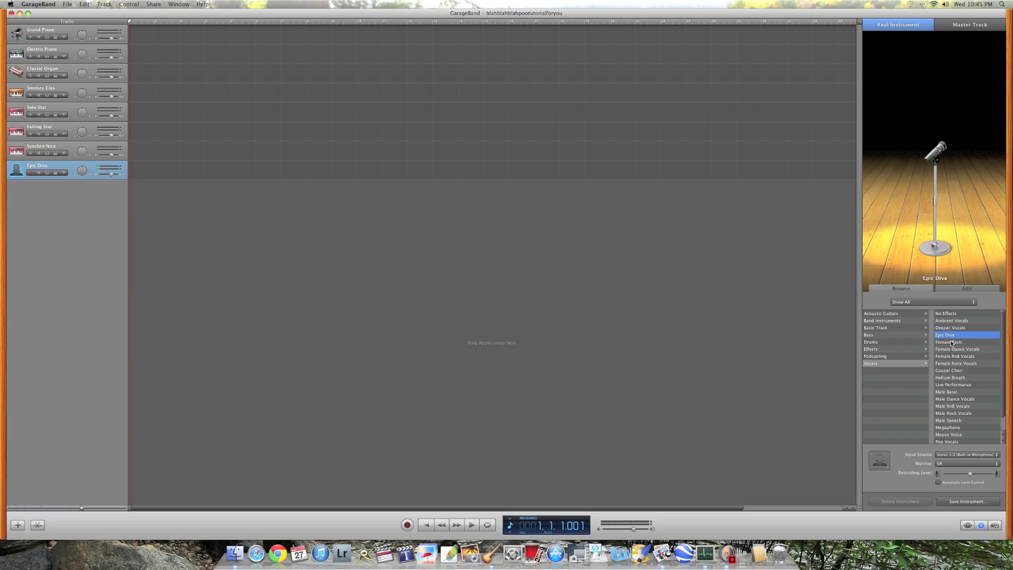
pyautogui.scroll(-2, 953, 350)
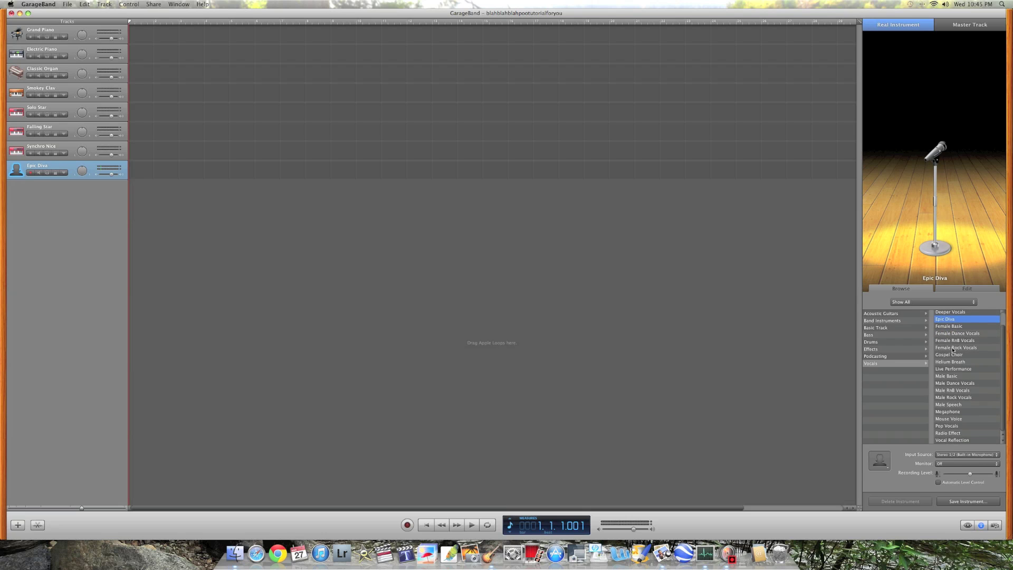
pyautogui.scroll(2, 953, 349)
pyautogui.scroll(-1, 952, 341)
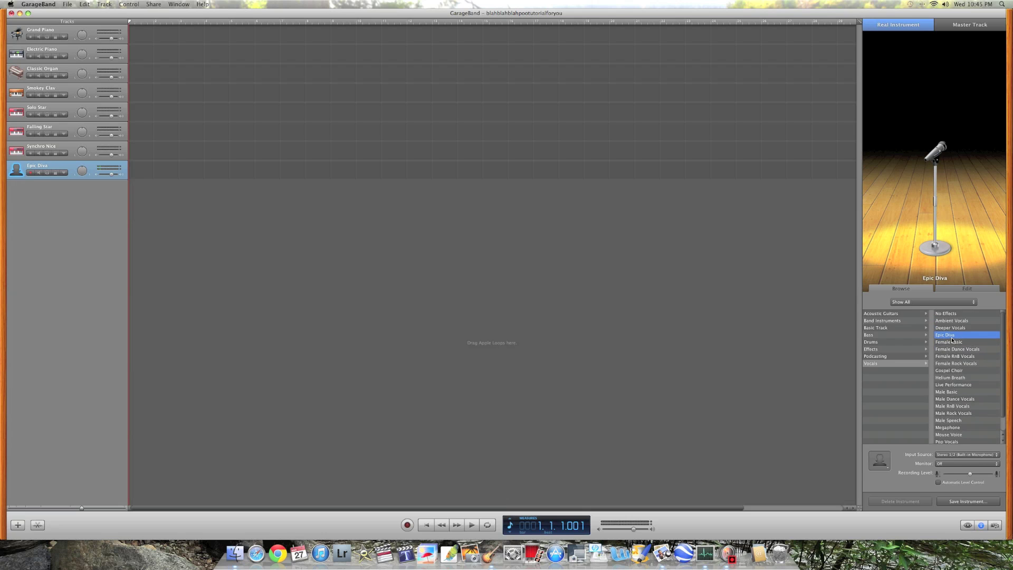
pyautogui.scroll(1, 948, 337)
pyautogui.scroll(-2, 948, 336)
pyautogui.scroll(2, 960, 356)
# Examine the Epic Diva track's available input sources and monitoring options without changing them
pyautogui.click(977, 456)
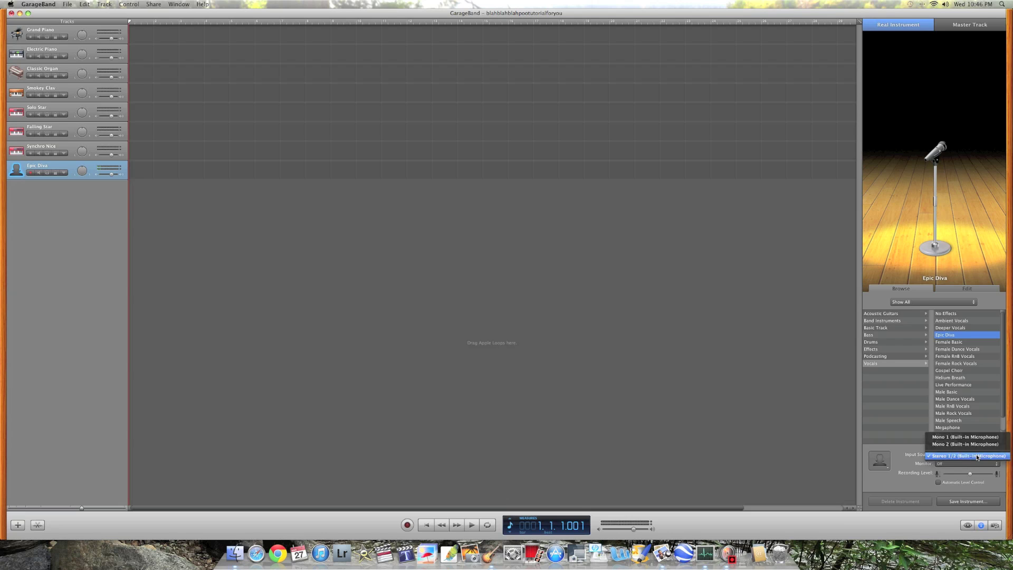
pyautogui.click(977, 457)
pyautogui.click(977, 457)
pyautogui.click(977, 457)
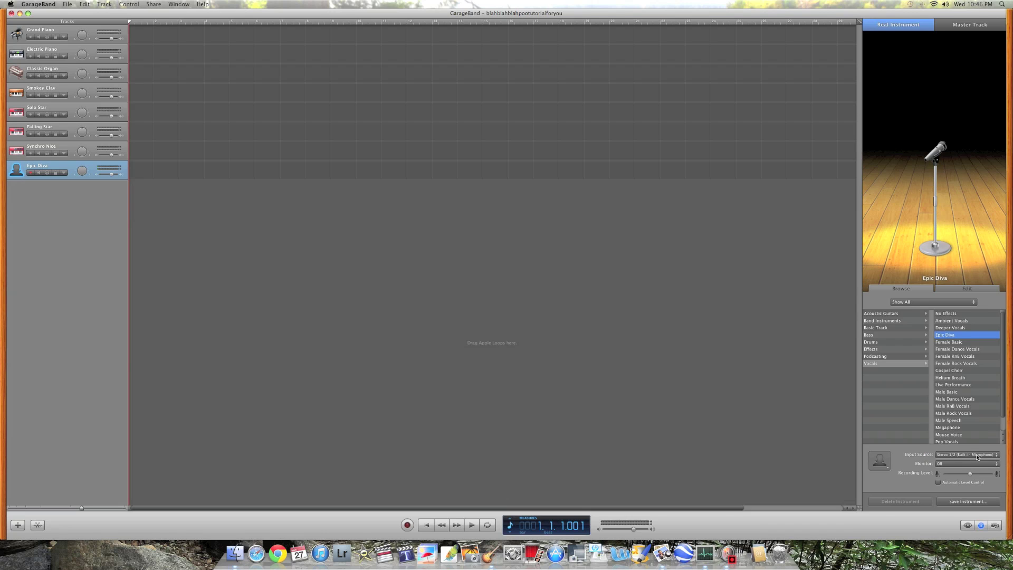
pyautogui.click(947, 464)
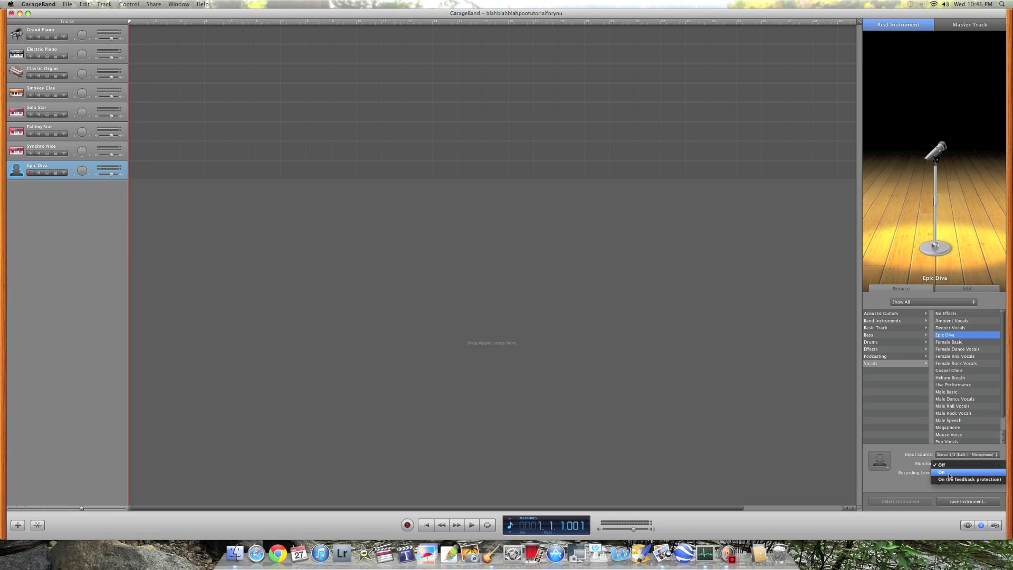
pyautogui.click(916, 468)
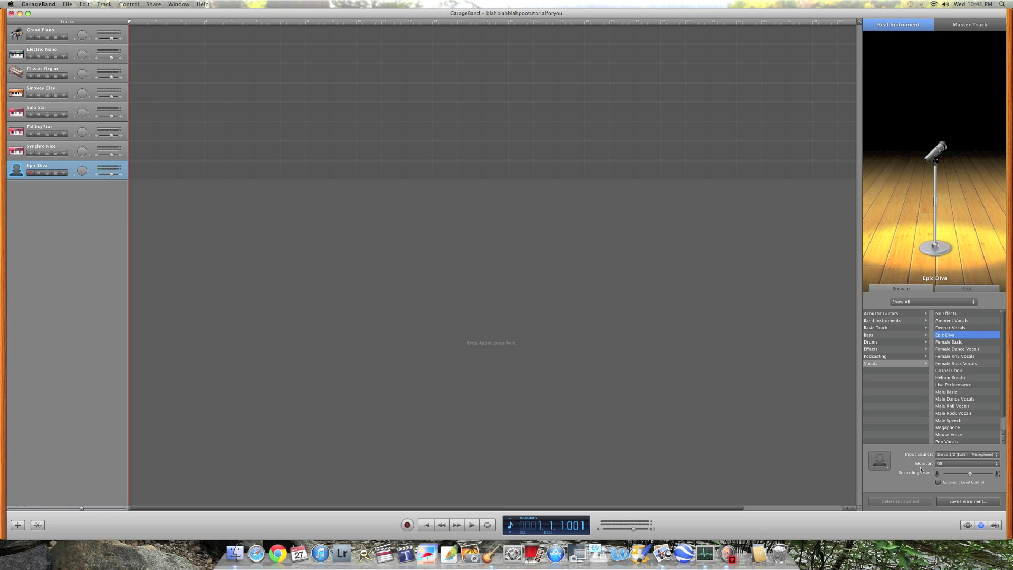
pyautogui.click(947, 463)
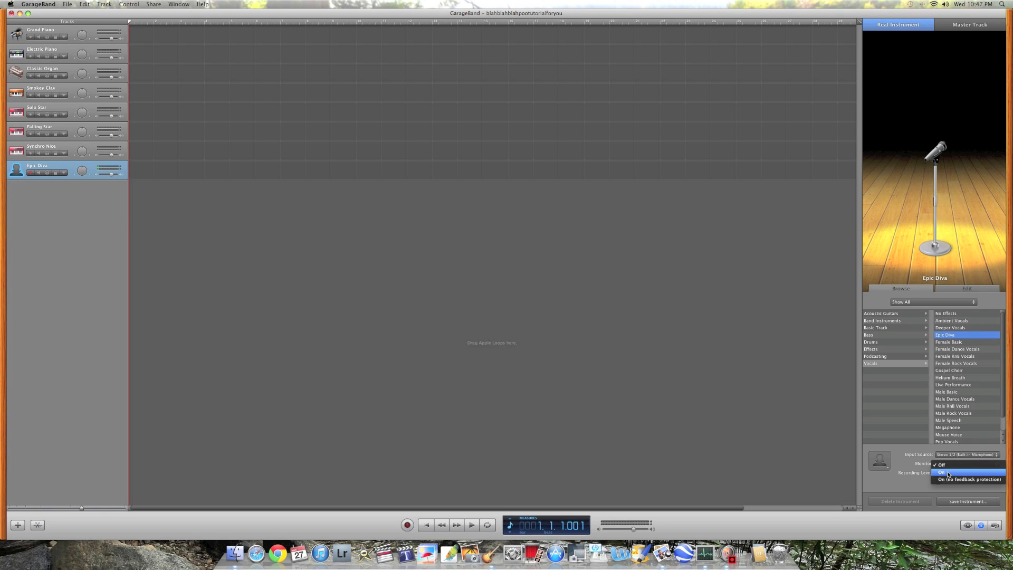
pyautogui.click(925, 463)
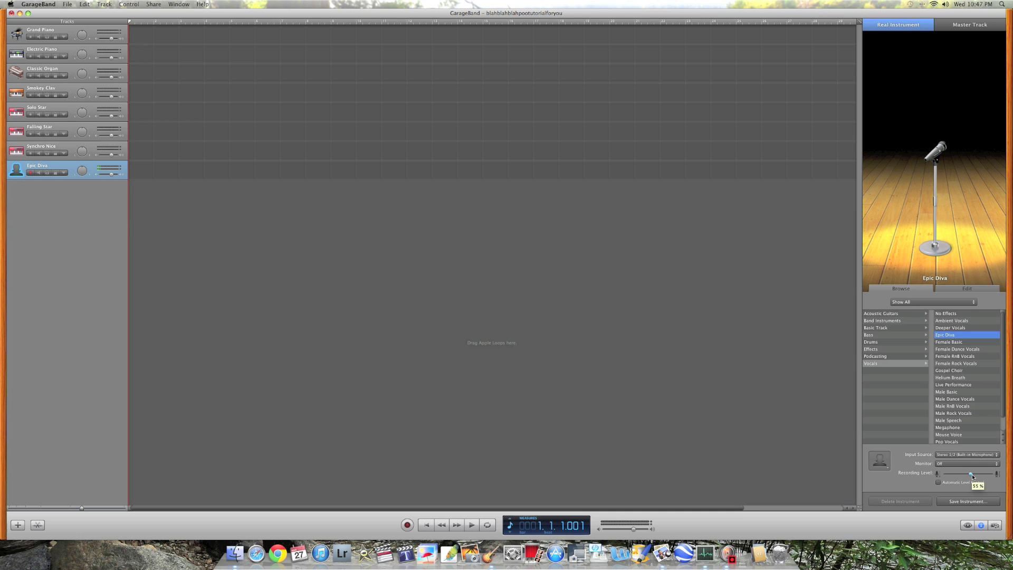
# Raise the Epic Diva track's recording level slightly, bring it back to around the middle, and view the track's effects
pyautogui.moveTo(970, 474); pyautogui.dragTo(976, 476)
pyautogui.moveTo(976, 477); pyautogui.dragTo(968, 477)
pyautogui.click(967, 289)
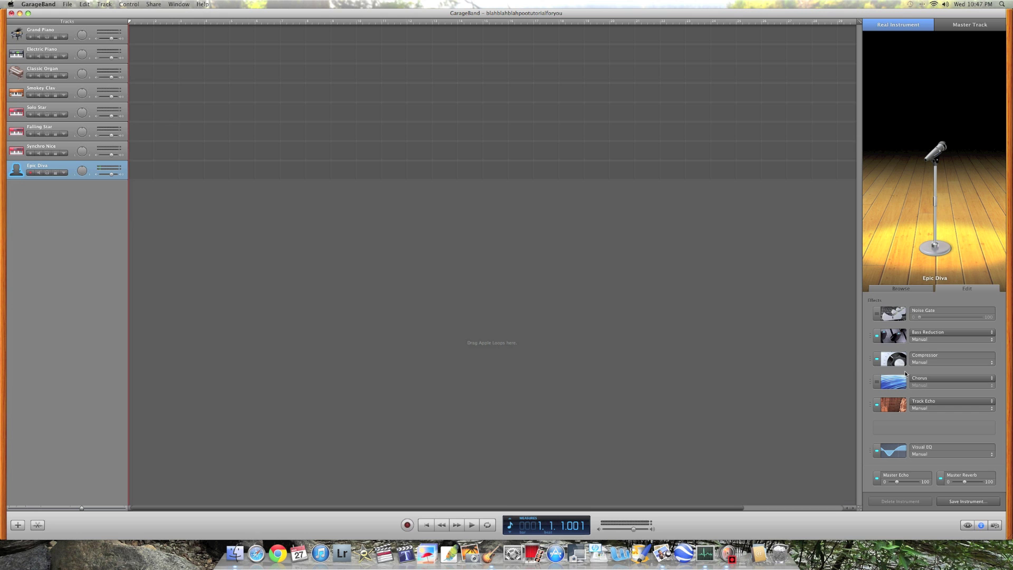
pyautogui.click(901, 289)
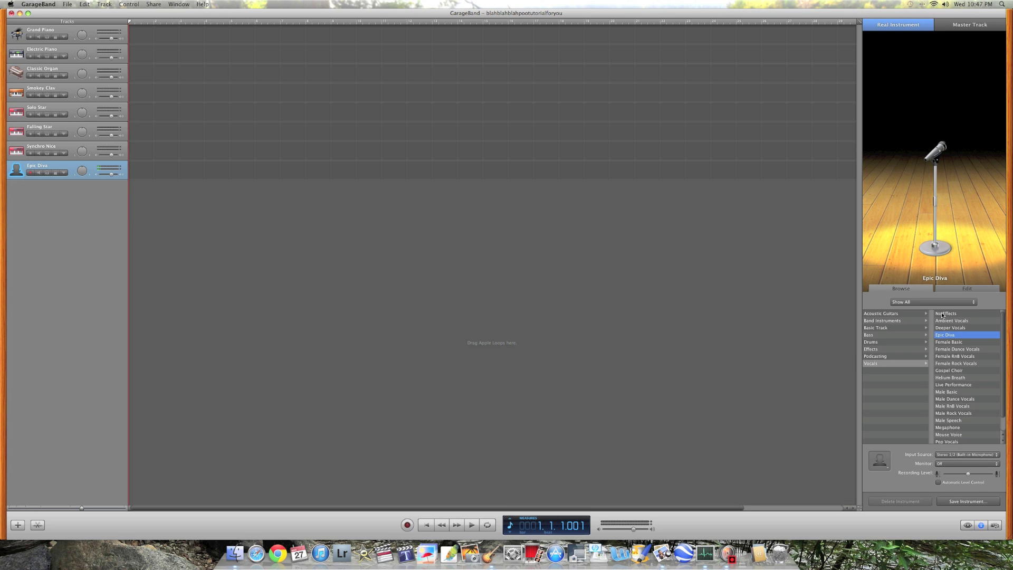
# Try the No Effects preset on the vocal track and switch back to Epic Diva
pyautogui.doubleClick(945, 314)
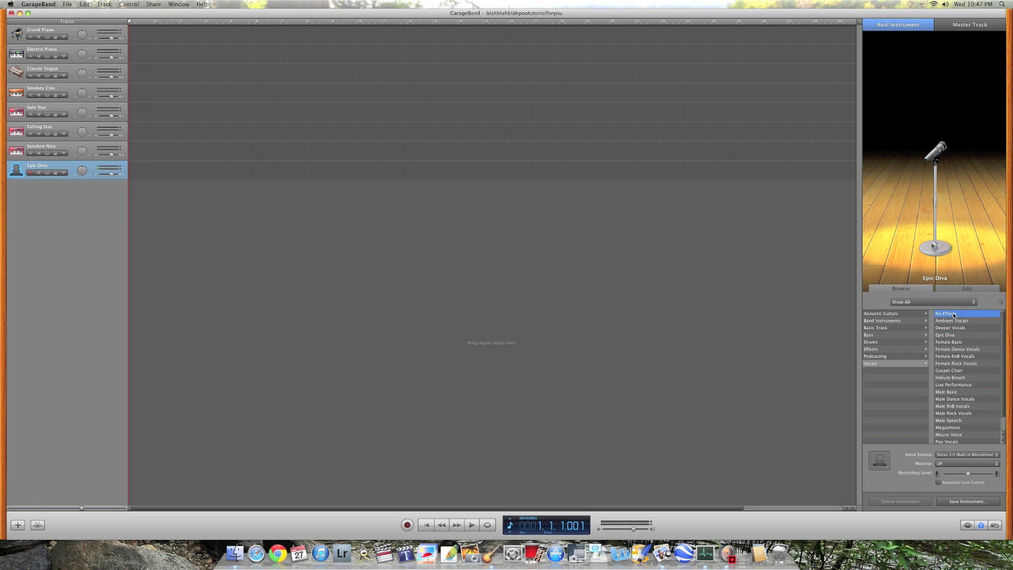
pyautogui.click(910, 289)
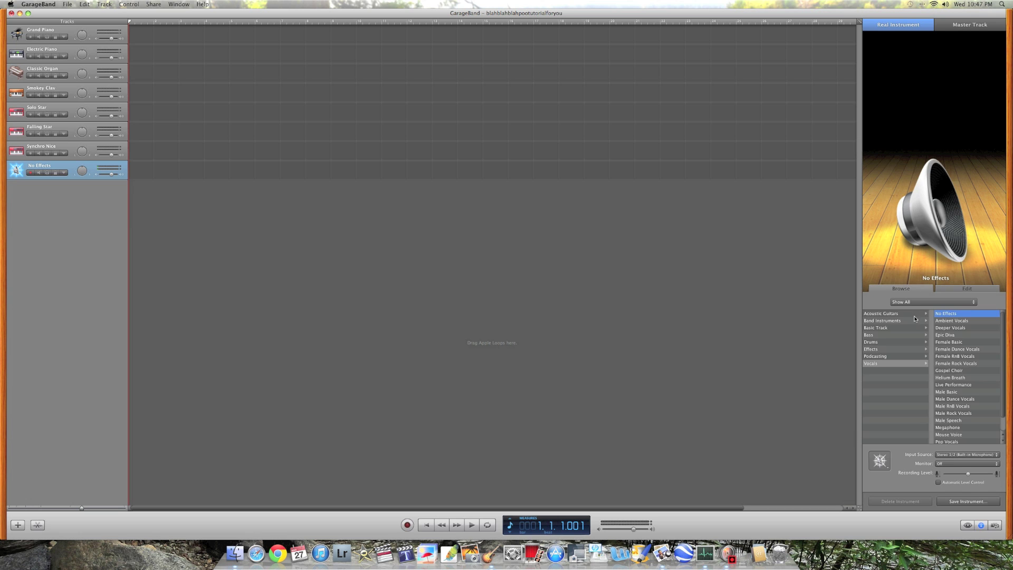
pyautogui.click(953, 334)
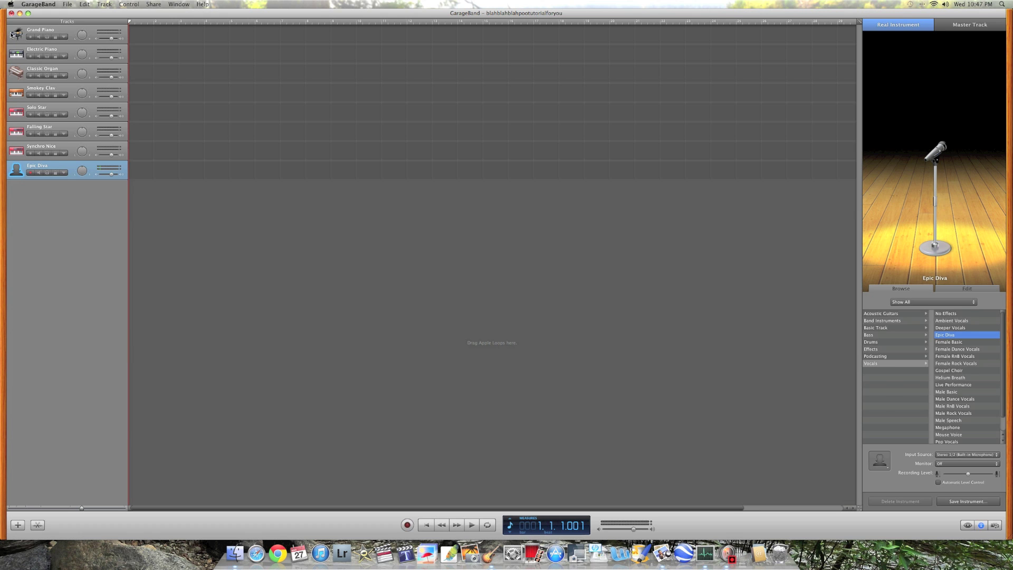
# Record a new Grand Piano part from the start of the song and move its region to measure 1
pyautogui.click(11, 35)
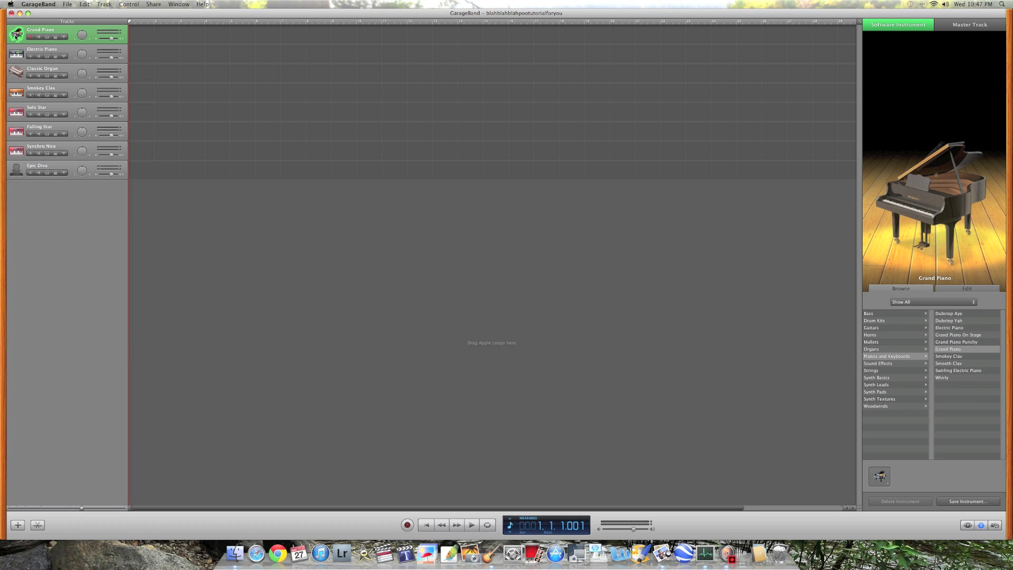
pyautogui.click(423, 525)
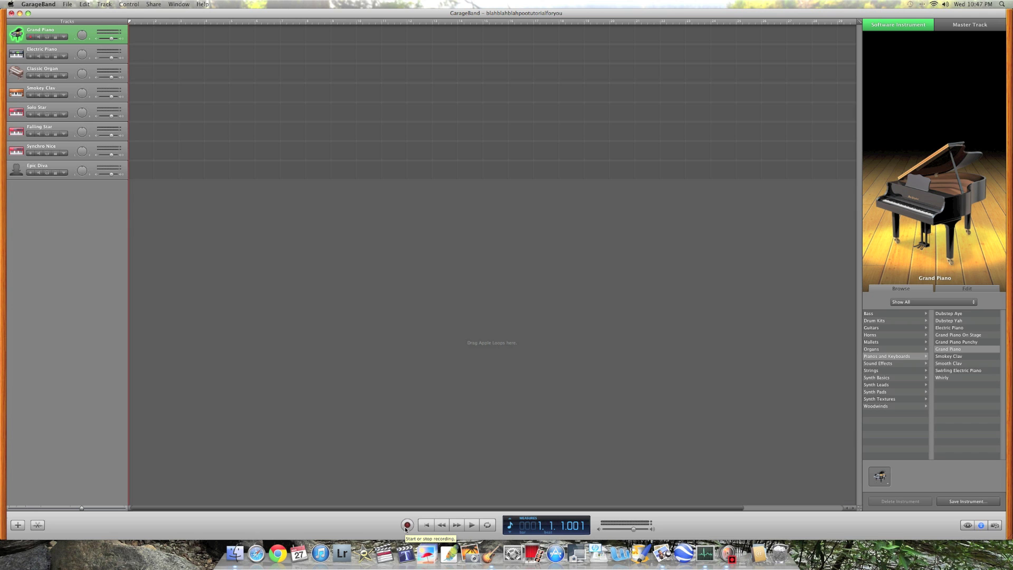
pyautogui.click(406, 525)
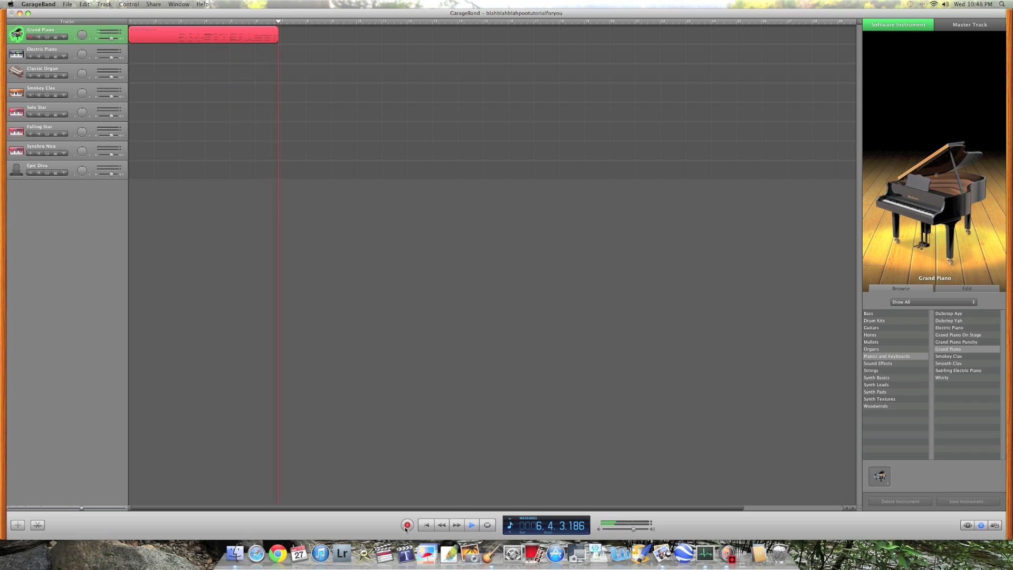
pyautogui.click(405, 527)
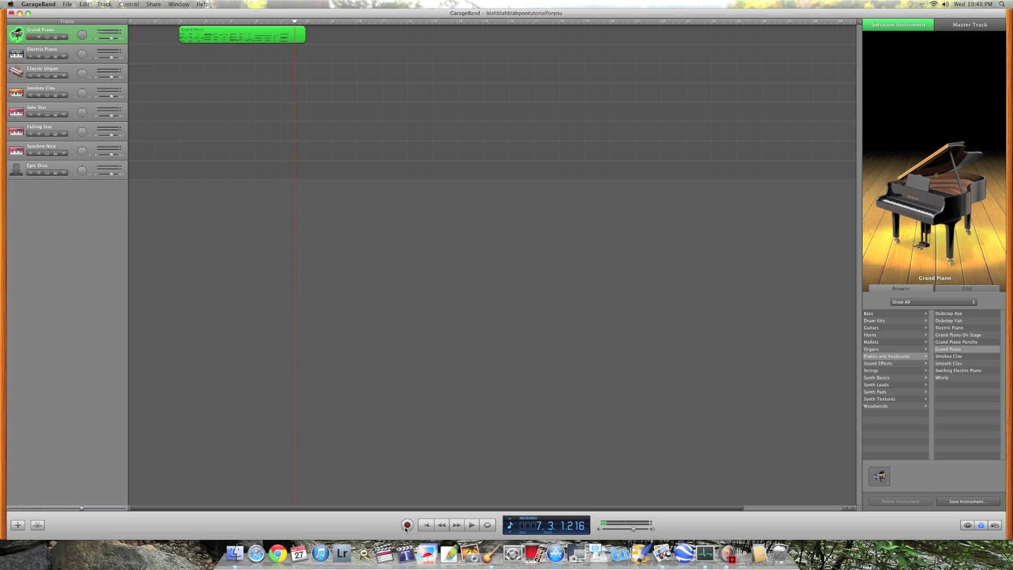
pyautogui.moveTo(241, 36); pyautogui.dragTo(191, 36)
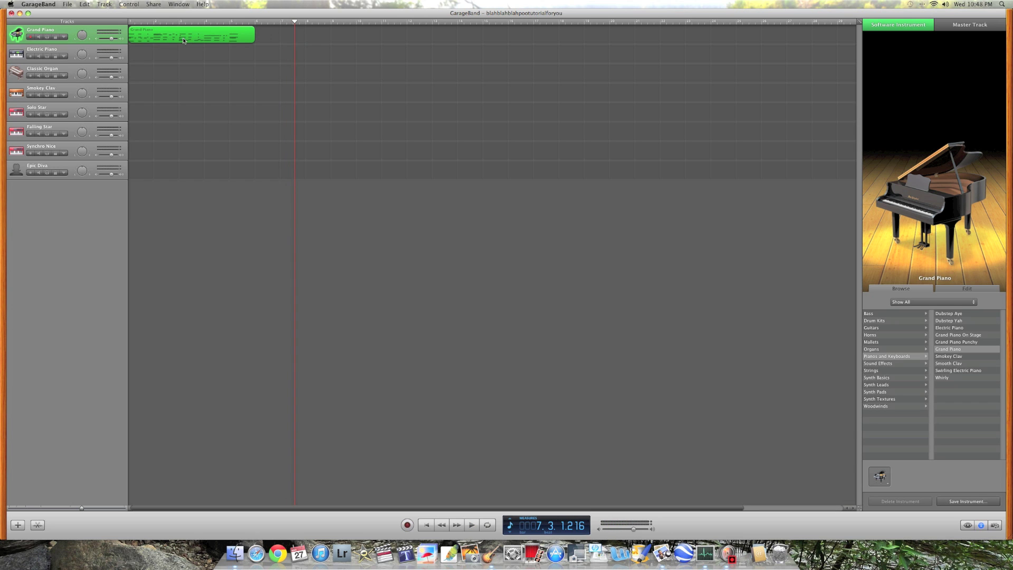
# Play the opening of the new Grand Piano part and return the playhead to the start
pyautogui.press('Return')
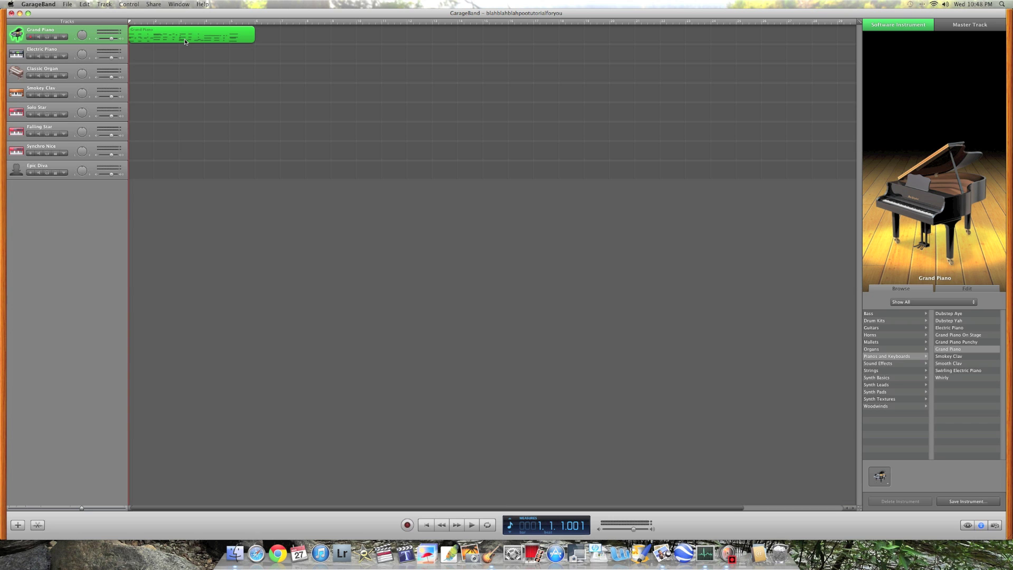
pyautogui.press('space')
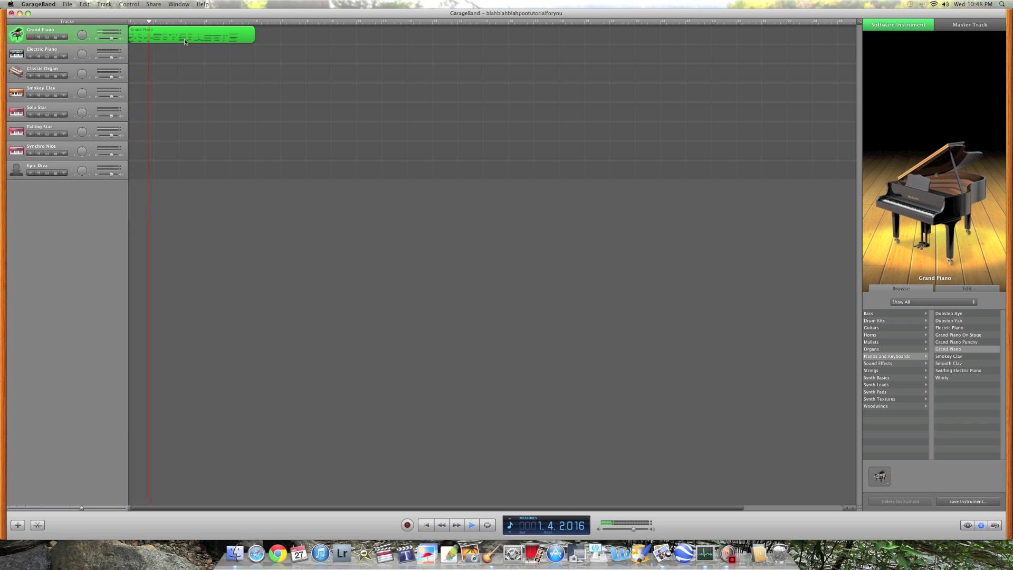
pyautogui.press('space')
pyautogui.press('Return')
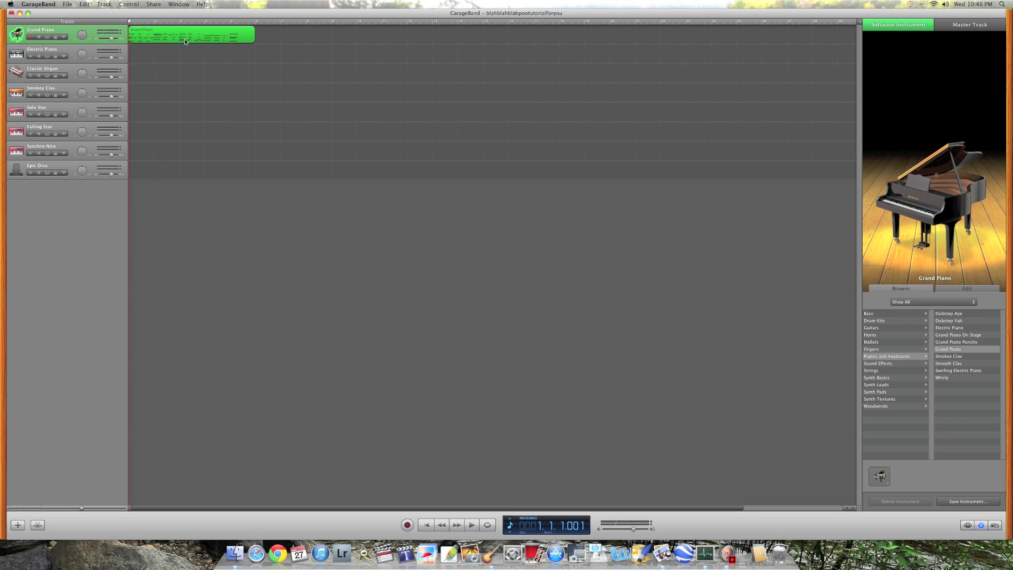
# Record a vocal take on the Epic Diva track over the Grand Piano part
pyautogui.click(21, 174)
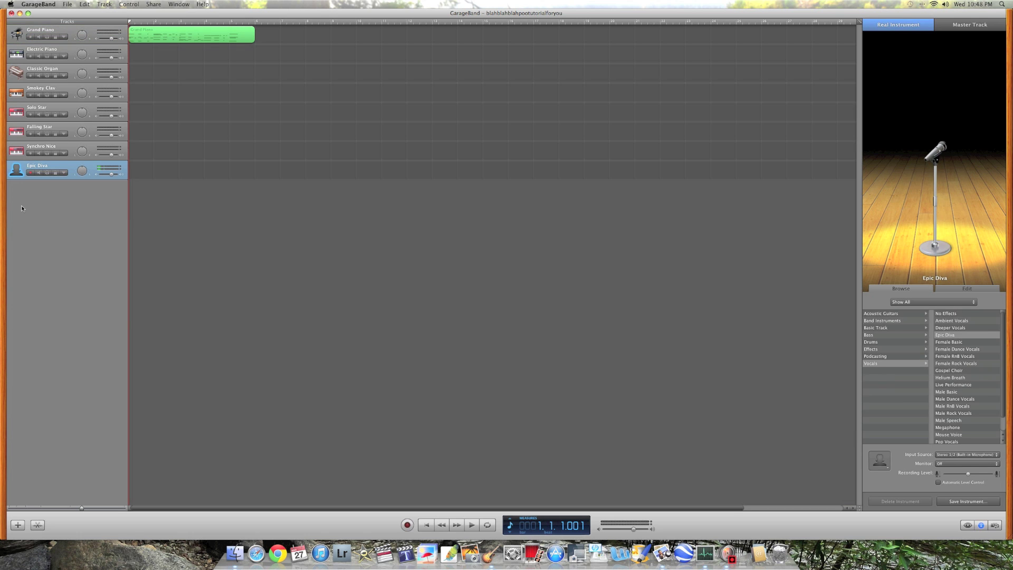
pyautogui.click(407, 525)
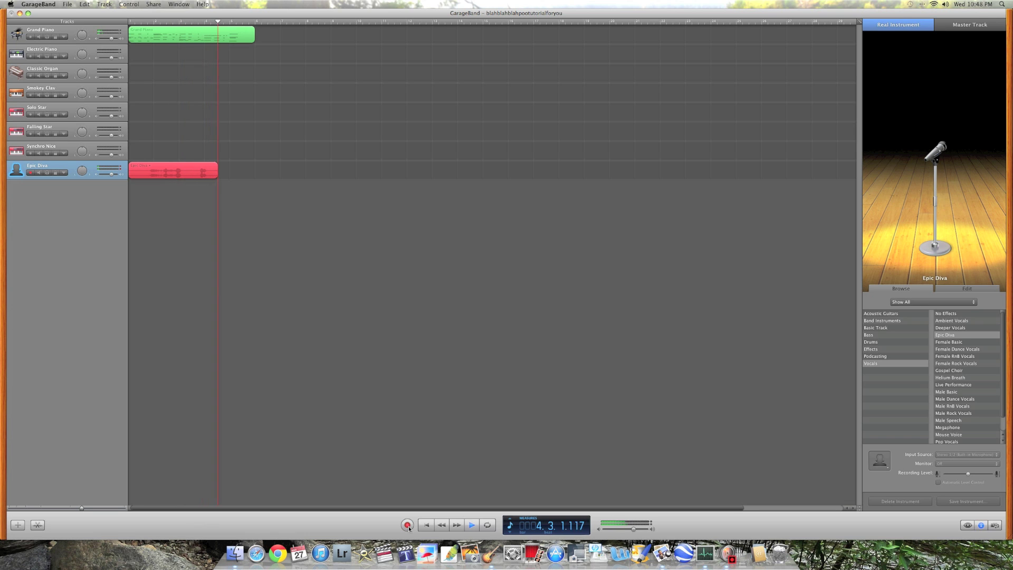
pyautogui.click(407, 525)
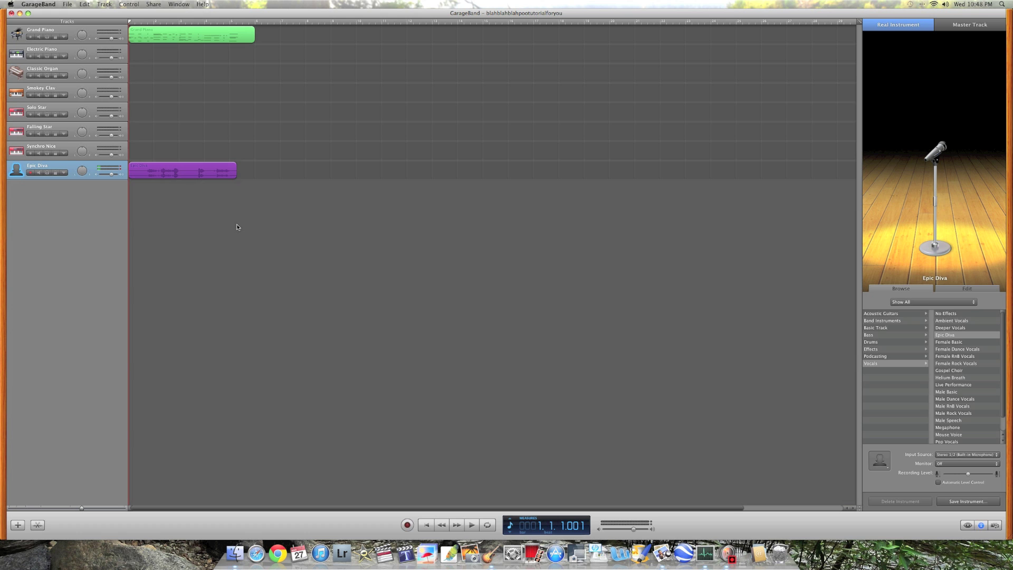
# Play the vocal recording together with the Grand Piano part and return the playhead to the start
pyautogui.press('space')
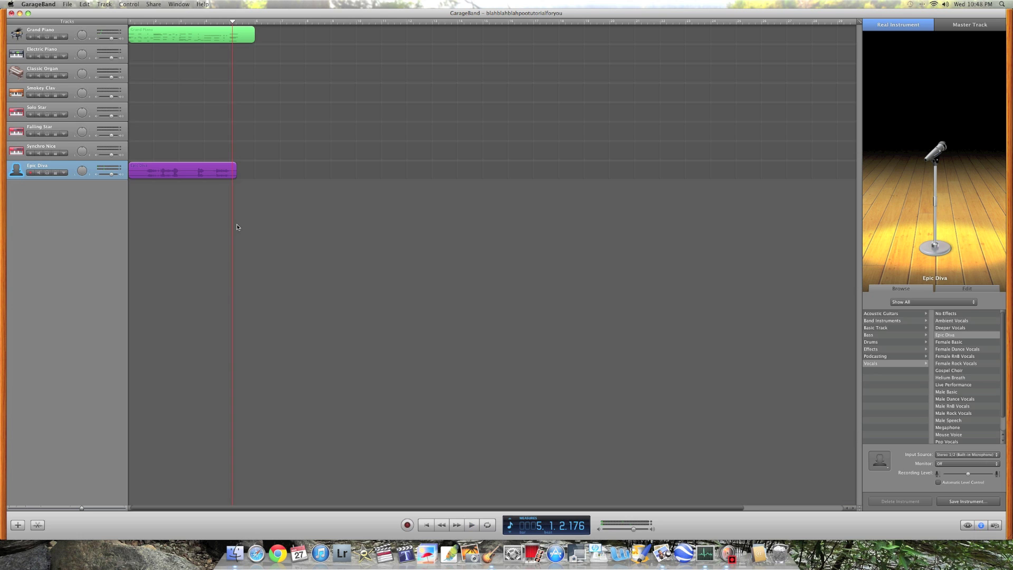
pyautogui.press('space')
pyautogui.press('Return')
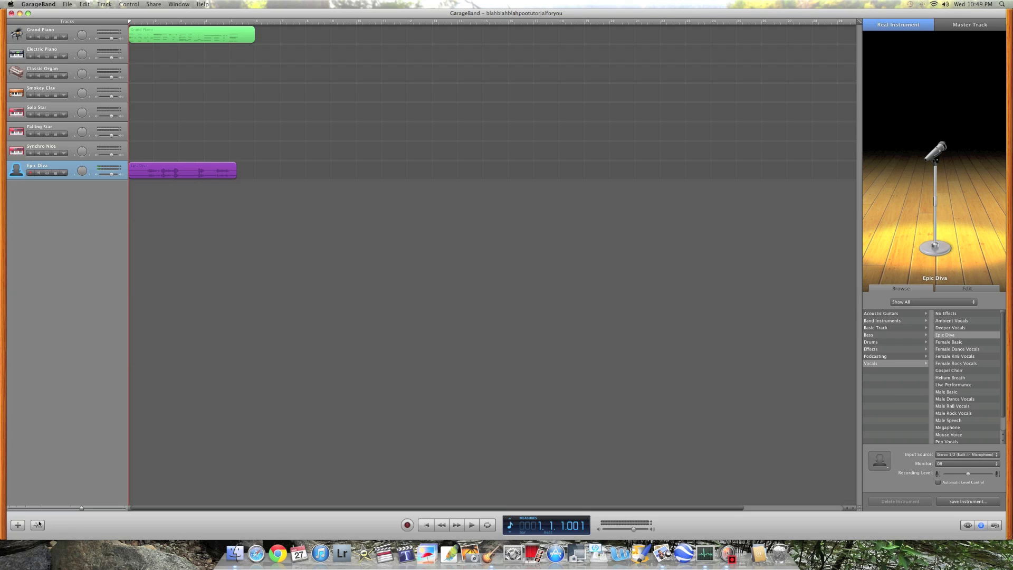
# Open the Epic Diva vocal region in the track editor, set Enhance Tuning to 100 and enable Limit to Key
pyautogui.click(20, 525)
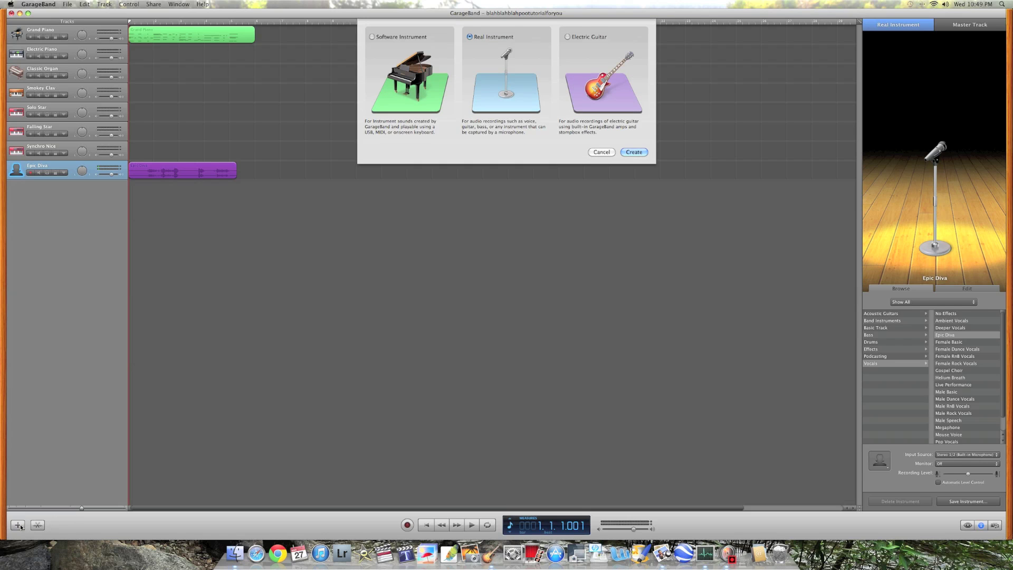
pyautogui.click(601, 152)
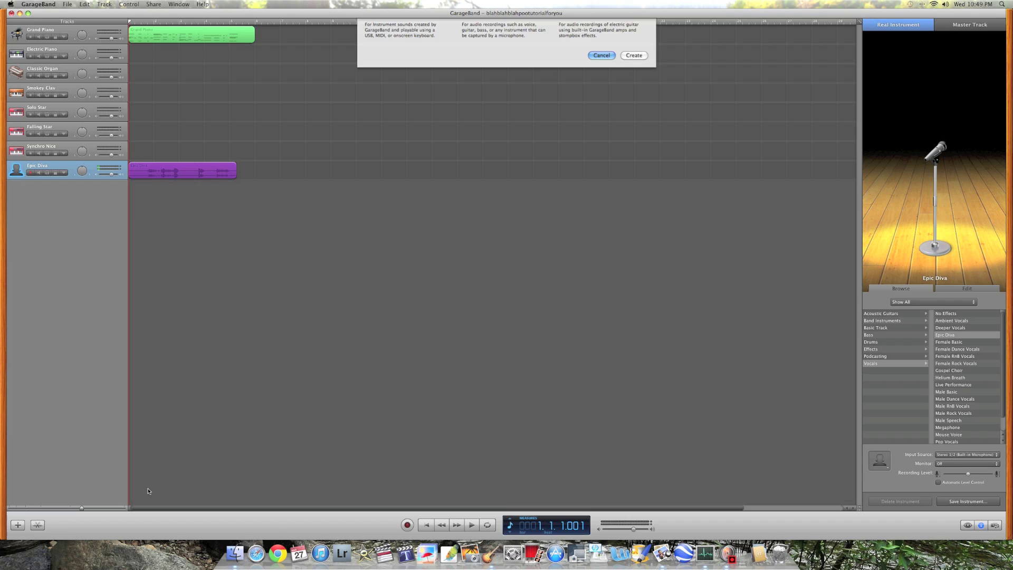
pyautogui.click(37, 525)
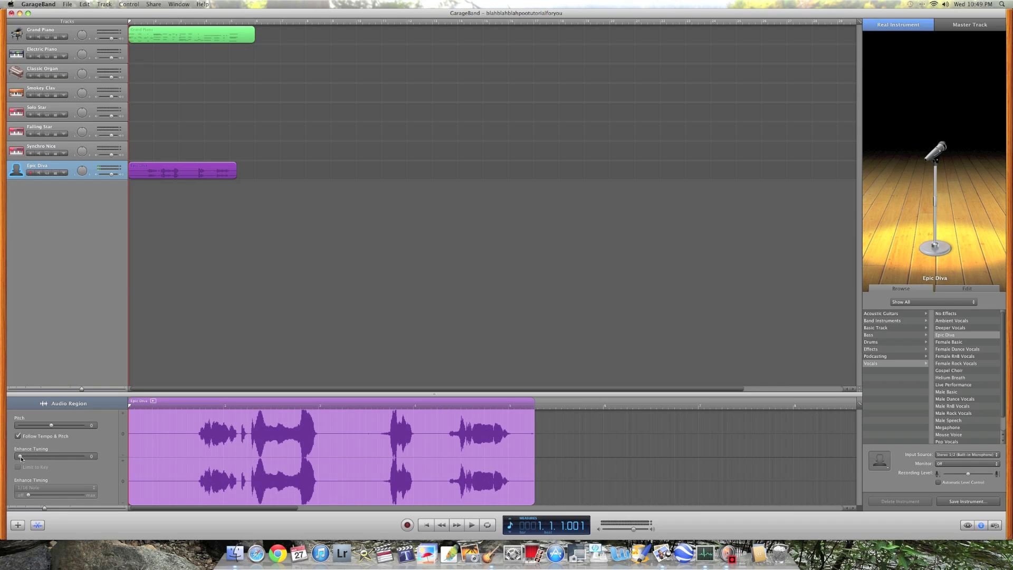
pyautogui.moveTo(23, 456); pyautogui.dragTo(93, 457)
pyautogui.click(19, 468)
# Switch the LCD to the project's key, tempo and signature, and return it to measures
pyautogui.click(509, 525)
pyautogui.click(515, 532)
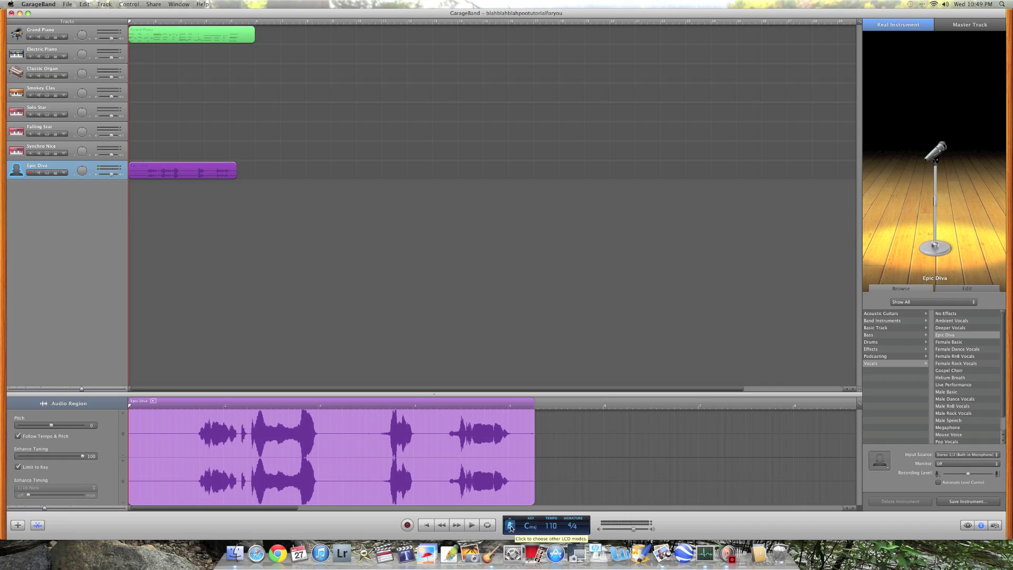
pyautogui.click(511, 528)
pyautogui.click(517, 501)
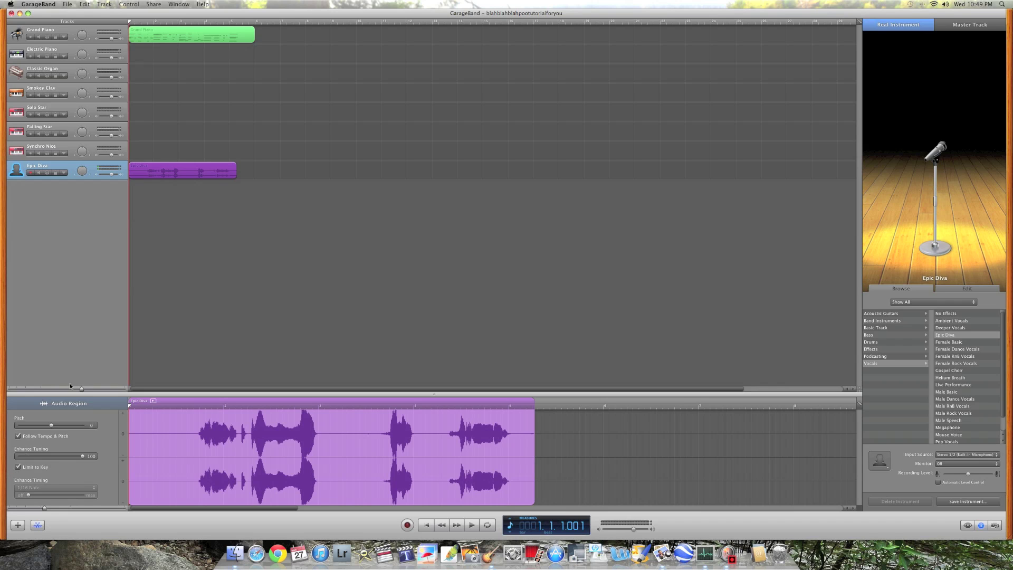
# Close the track editor and delete the Epic Diva vocal region and the Grand Piano region from the timeline
pyautogui.click(224, 281)
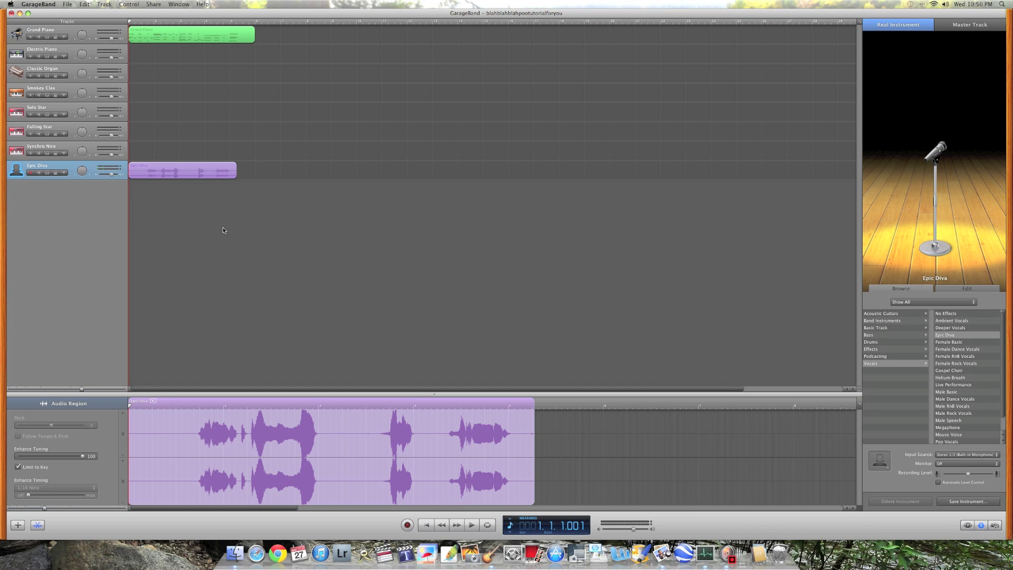
pyautogui.click(214, 175)
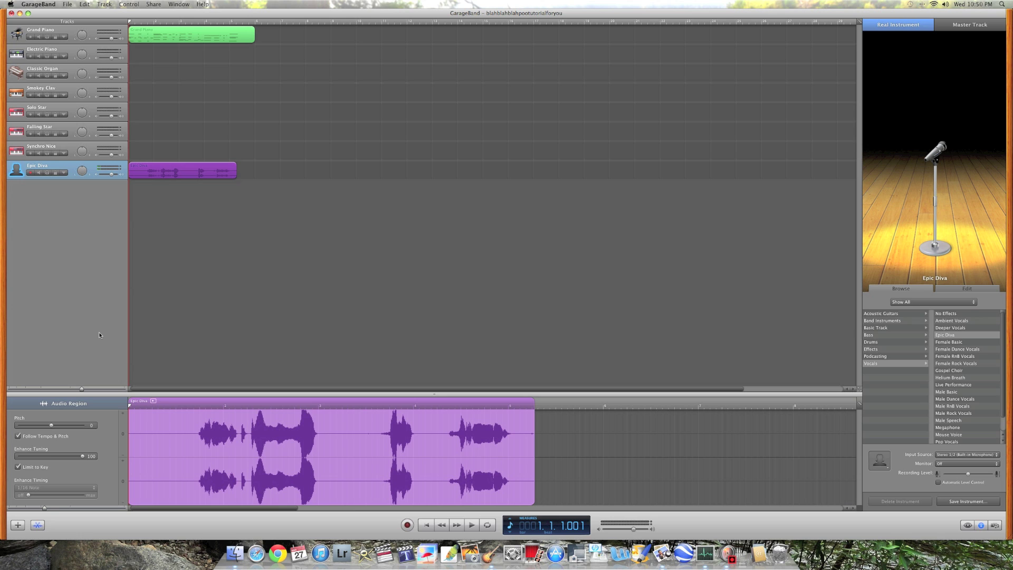
pyautogui.click(37, 524)
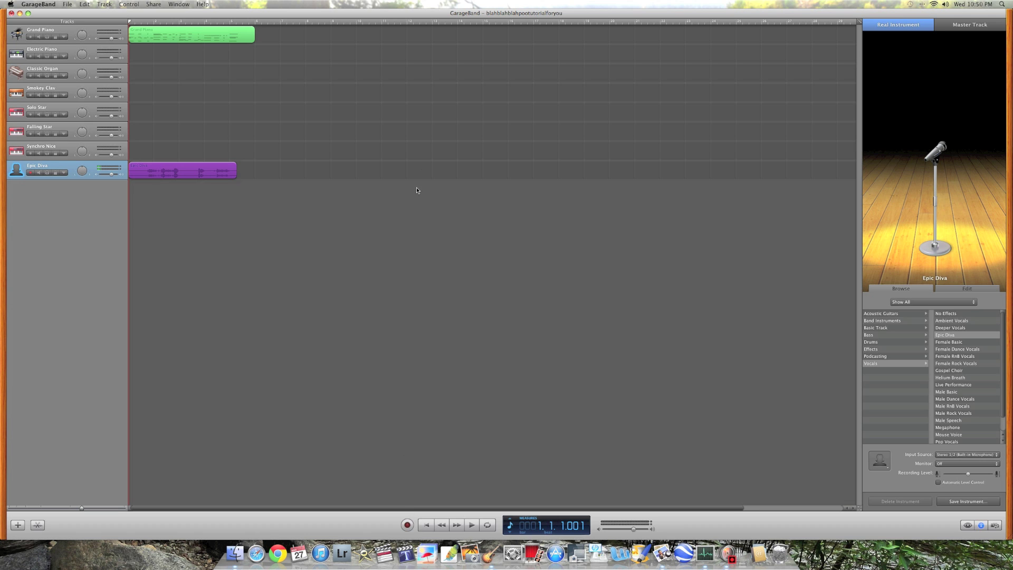
pyautogui.press('Delete')
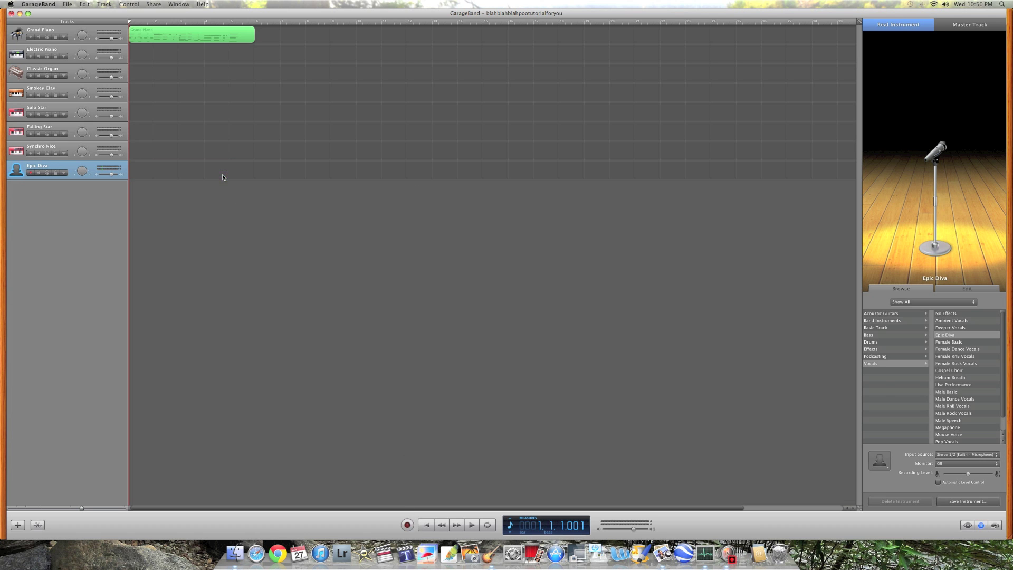
pyautogui.click(229, 37)
pyautogui.press('Delete')
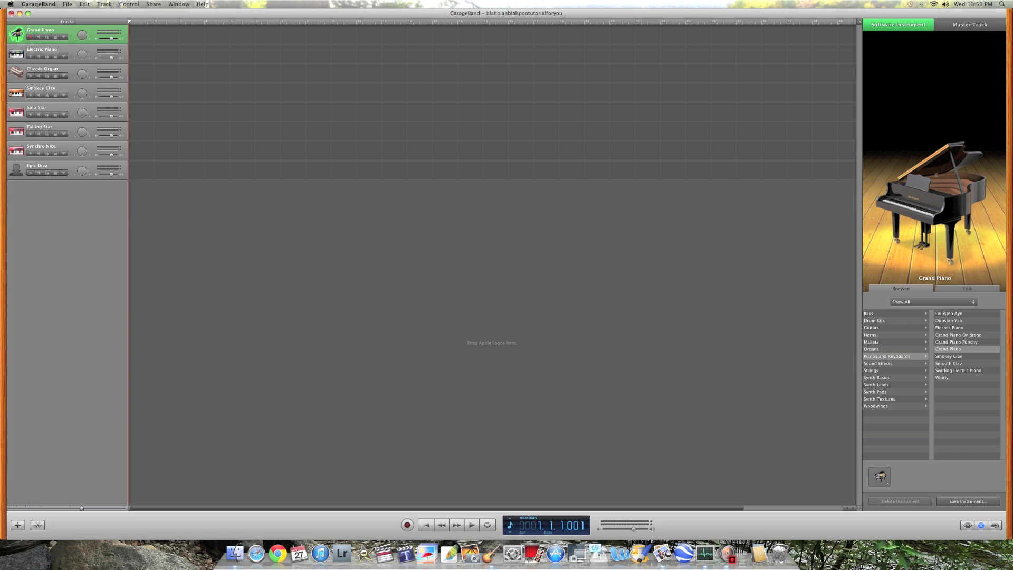
pyautogui.rightClick(724, 548)
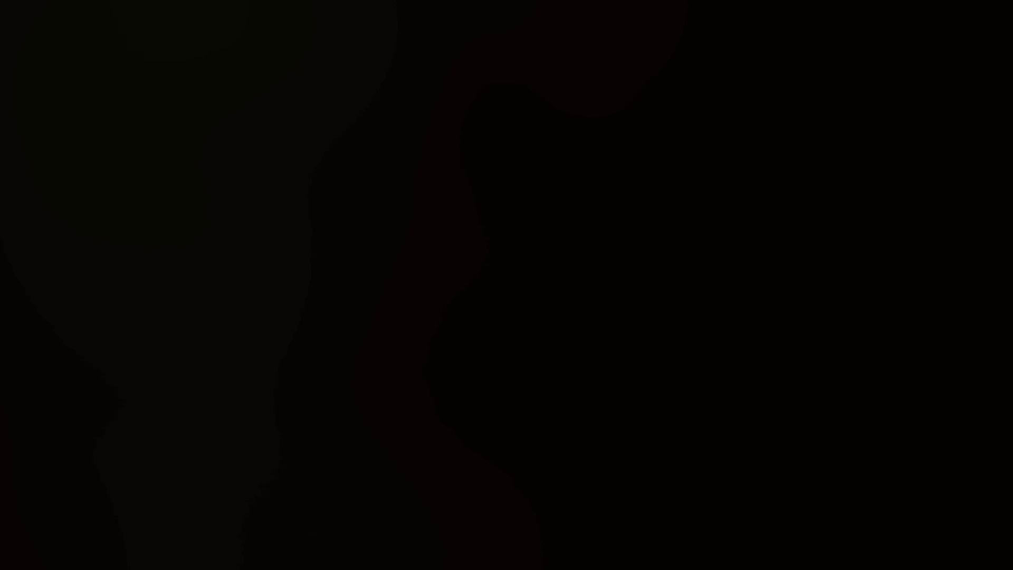